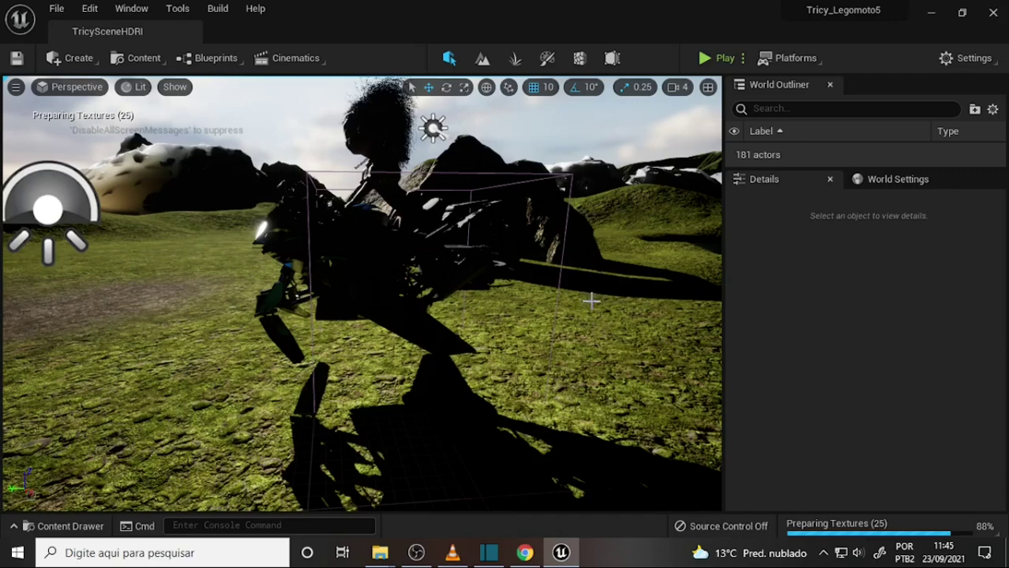
- Select the rider mesh Tricy_Legomoto_001_girl_static in the viewport and dismiss its context menu
right_click(581, 312)
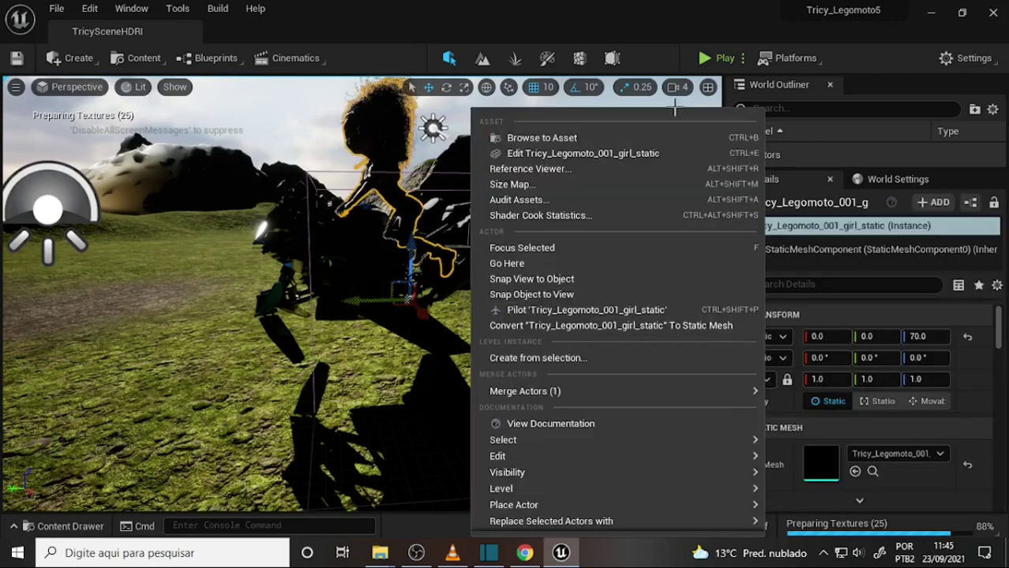
left_click(638, 16)
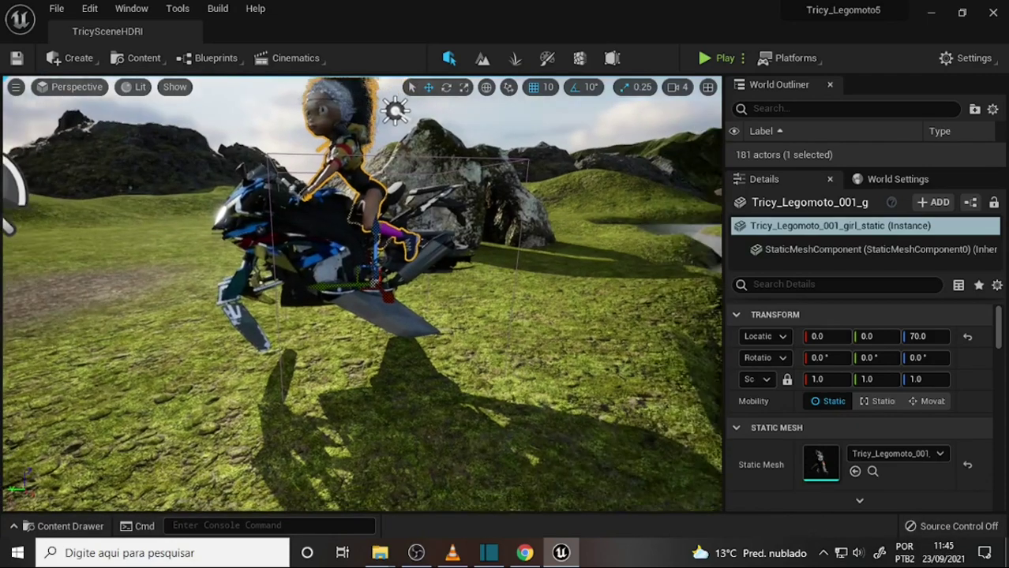
mouse_move(547, 272)
left_mouse_down("alt")
mouse_move(364, 273)
mouse_move(442, 272)
left_mouse_up("alt")
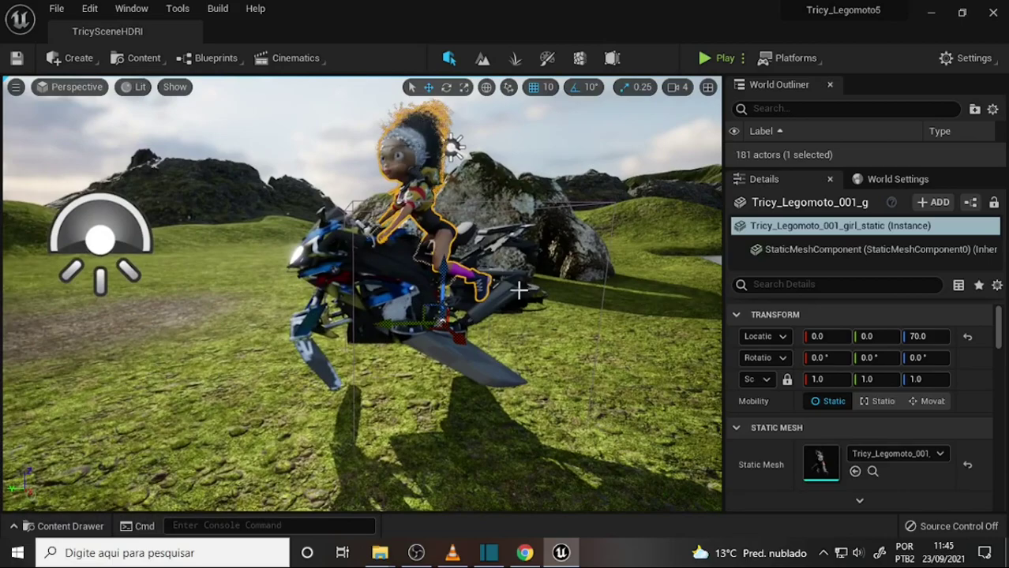
left_click_drag(519, 291, 476, 313, "alt")
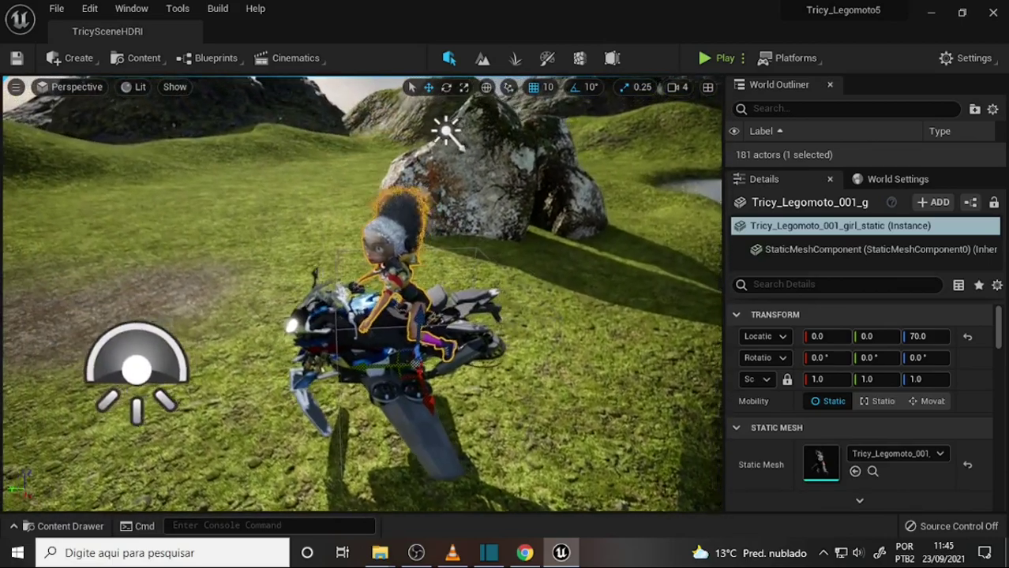
scroll(476, 313, "up", 5)
scroll(474, 301, "down", 5)
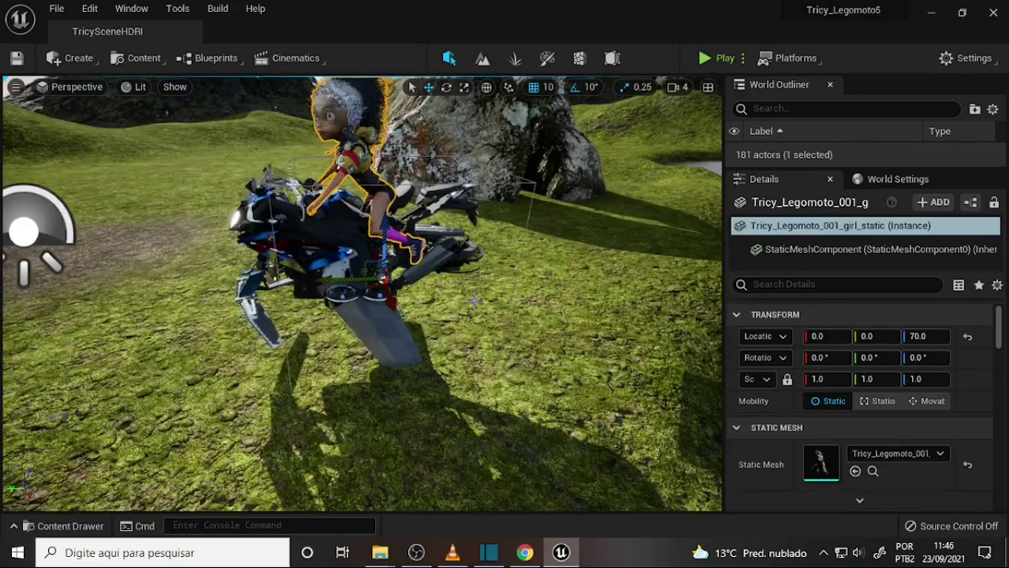
mouse_move(473, 300)
left_mouse_down("alt")
mouse_move(505, 292)
mouse_move(490, 289)
left_mouse_up("alt")
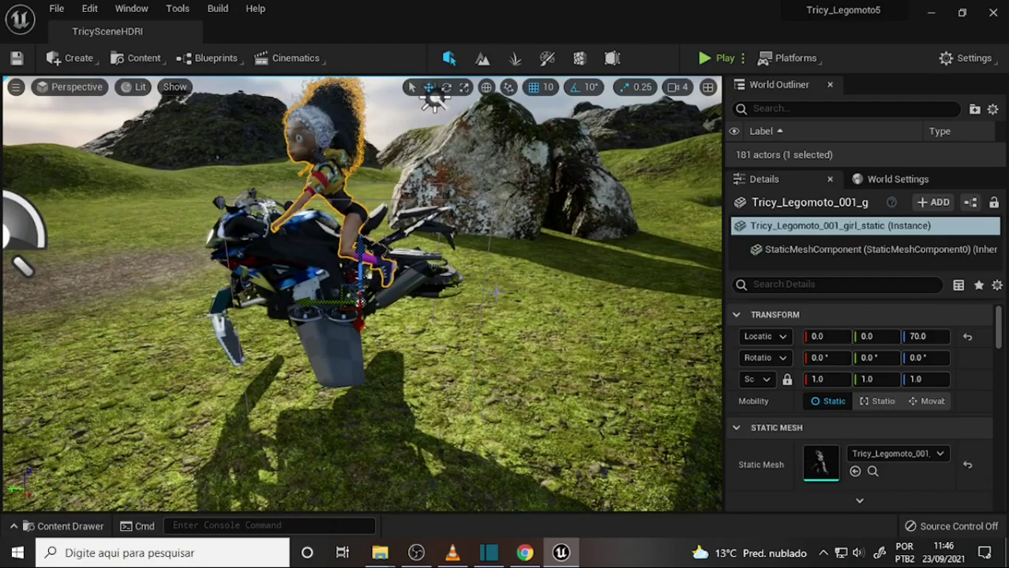
scroll(225, 275, "down", 5)
scroll(225, 275, "up", 6)
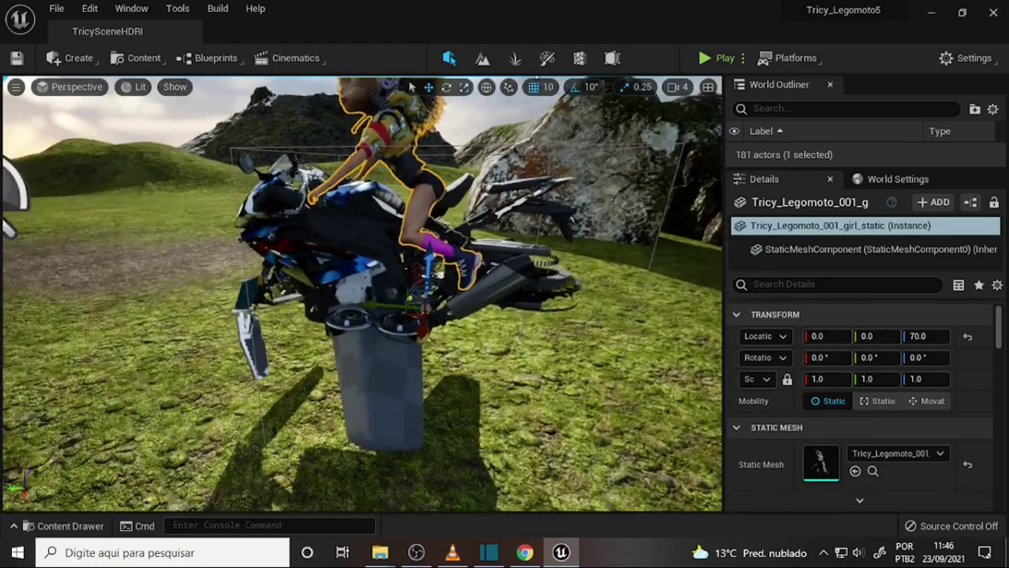
scroll(511, 300, "down", 5)
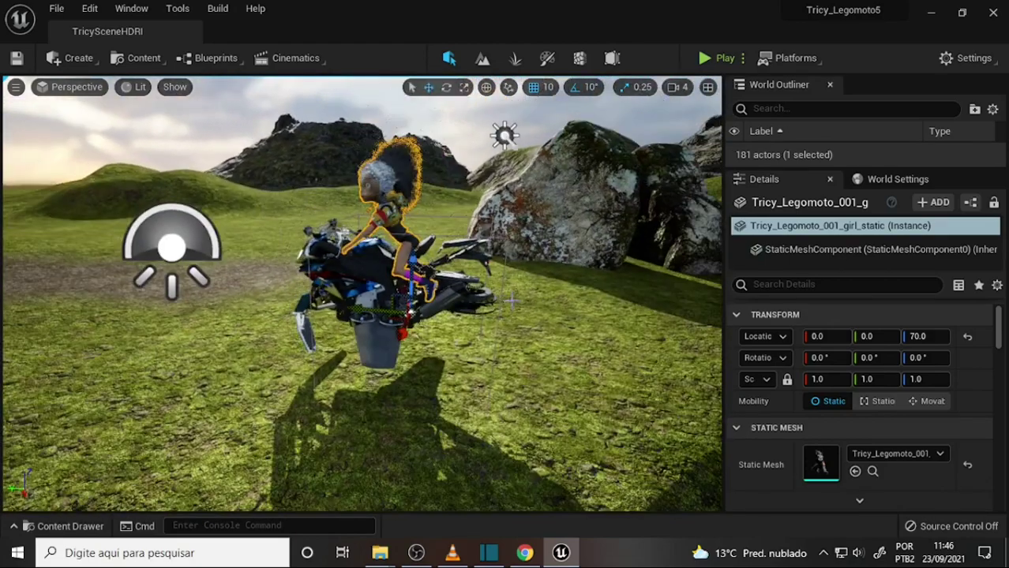
mouse_move(511, 302)
left_mouse_down("alt")
mouse_move(489, 302)
mouse_move(561, 312)
mouse_move(545, 315)
left_mouse_up("alt")
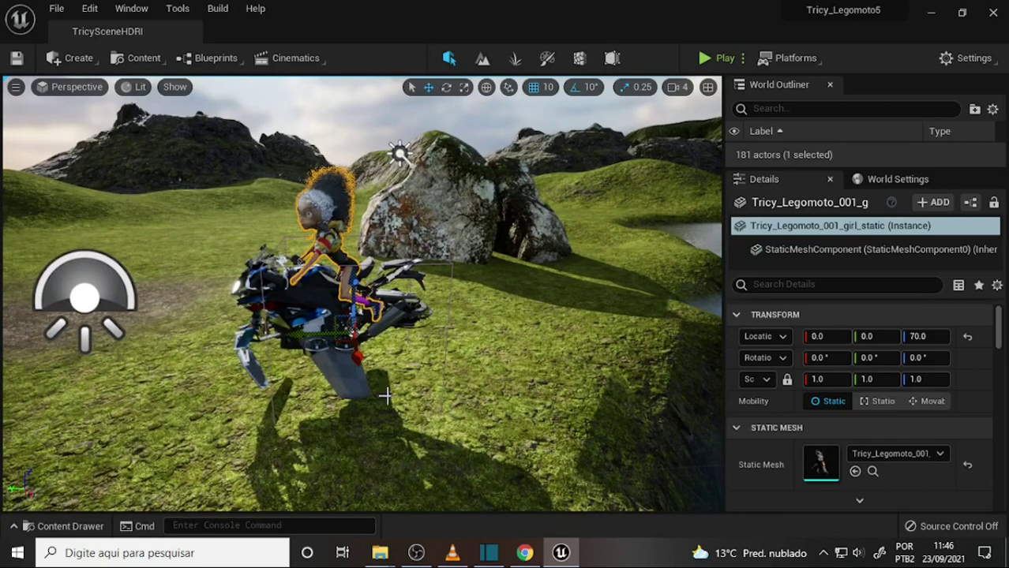
mouse_move(484, 310)
left_mouse_down("alt")
mouse_move(513, 307)
mouse_move(387, 324)
left_mouse_up("alt")
left_click_drag(478, 349, 452, 355, "alt")
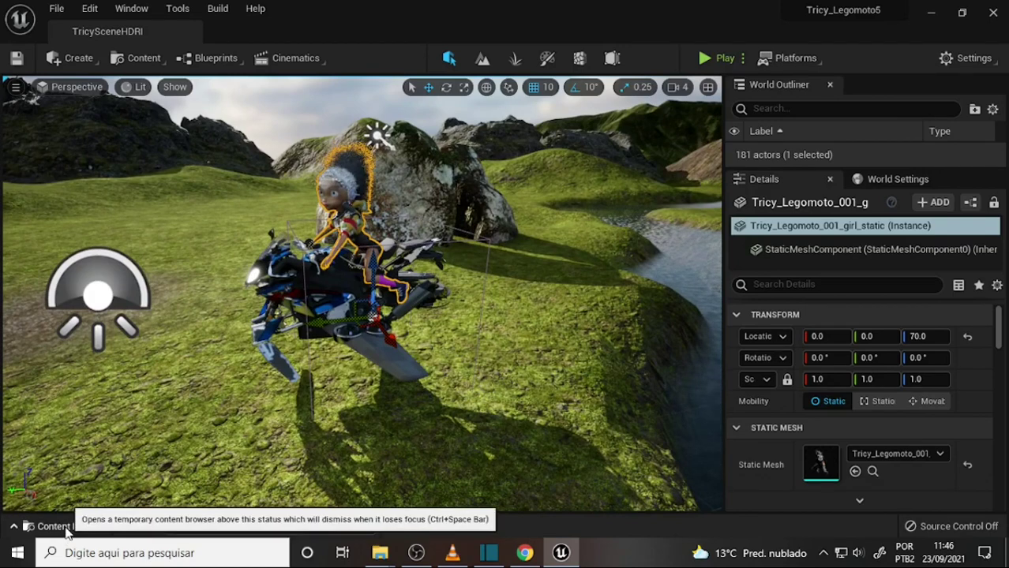
- Check the Levels folder in the Content Drawer, then select the creek landscape in the viewport
left_click(63, 526)
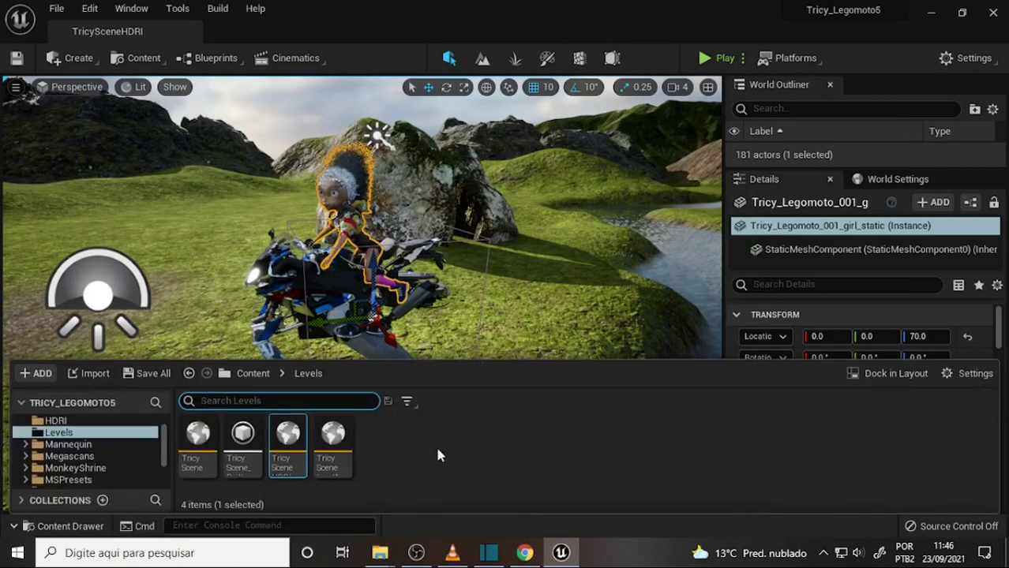
mouse_move(289, 447)
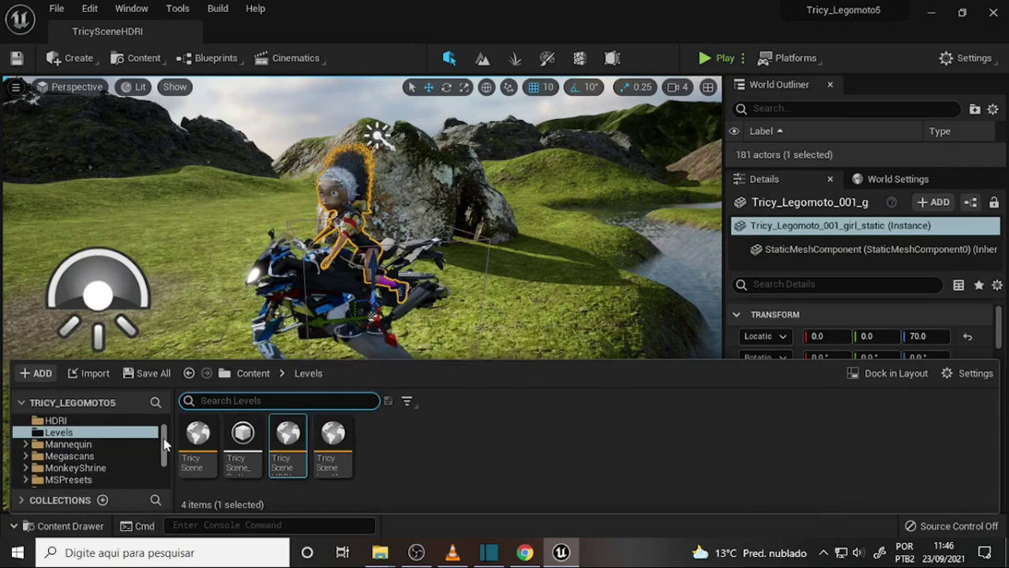
left_click(164, 275)
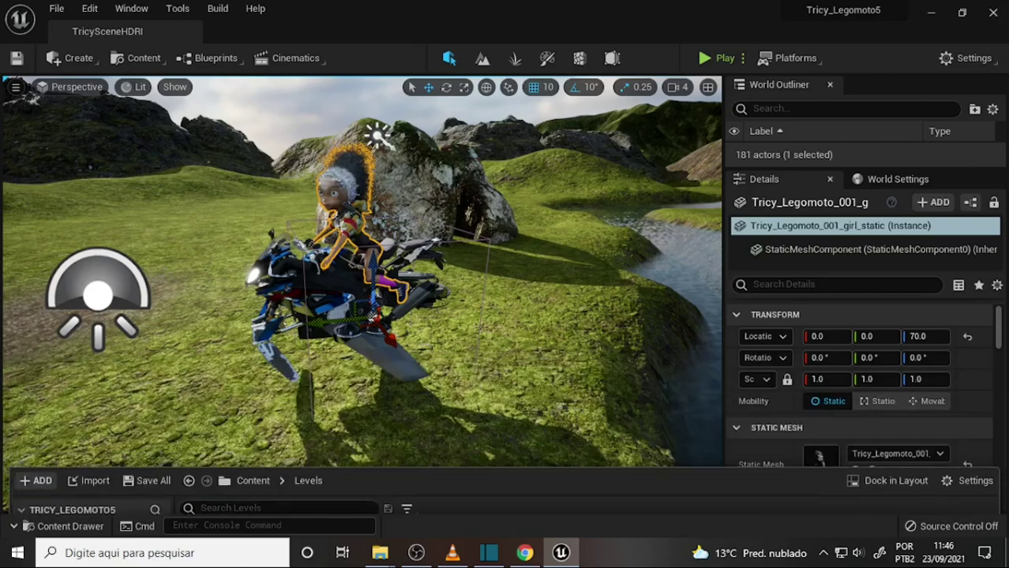
left_click(236, 364)
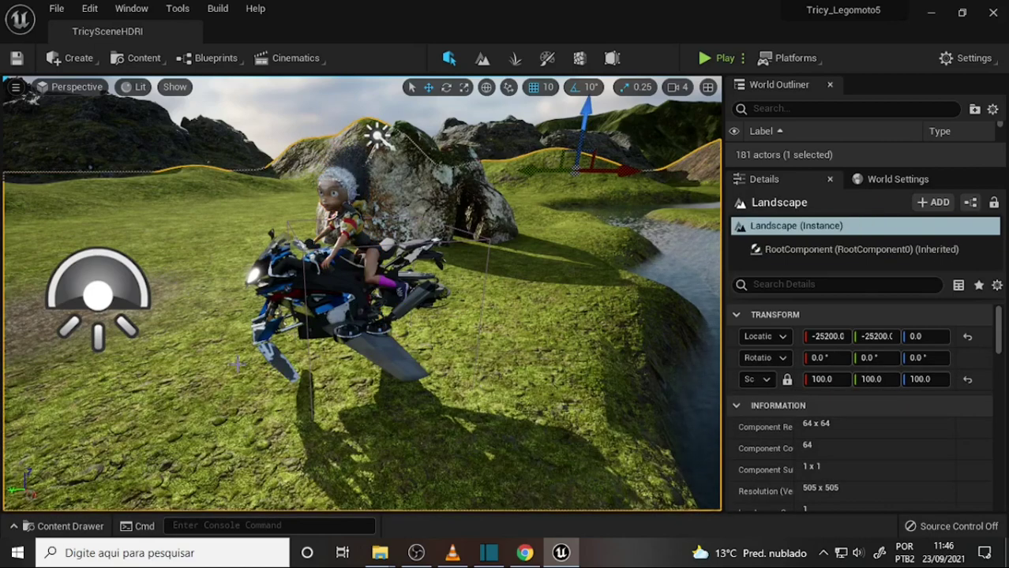
left_click(452, 555)
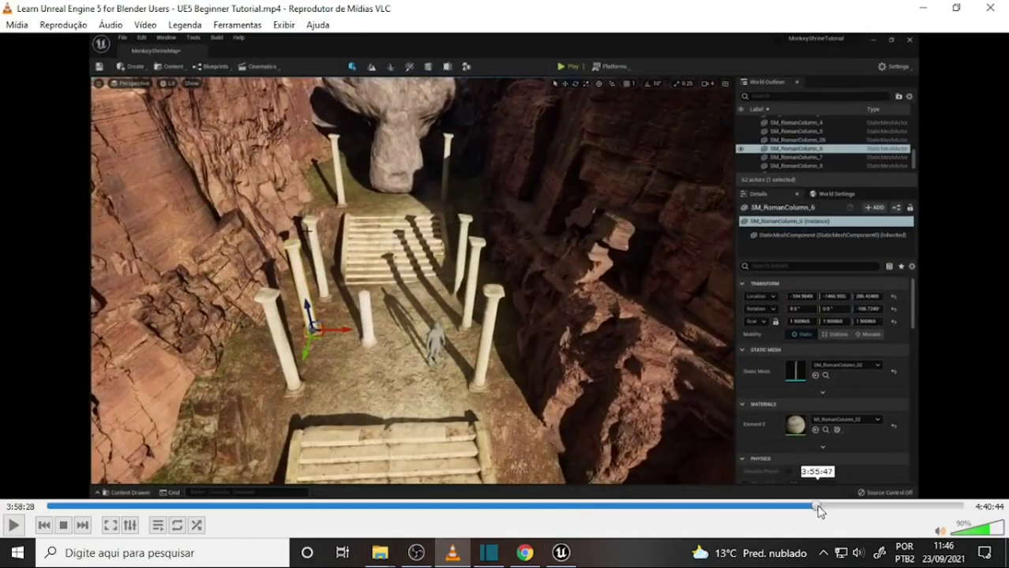
- Scrub the VLC tutorial video back to about 2:49
left_click_drag(813, 506, 686, 519)
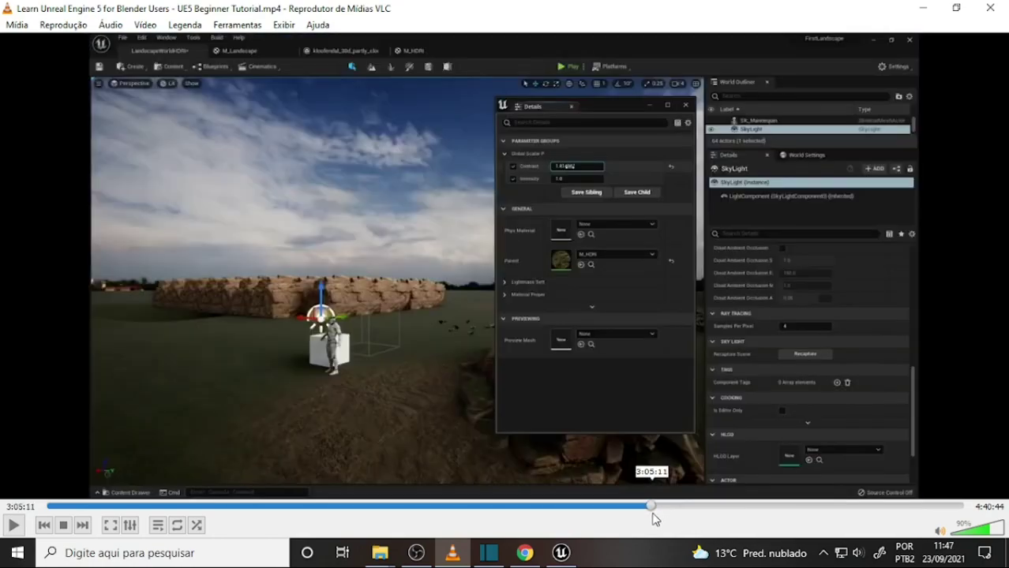
left_click_drag(685, 519, 611, 515)
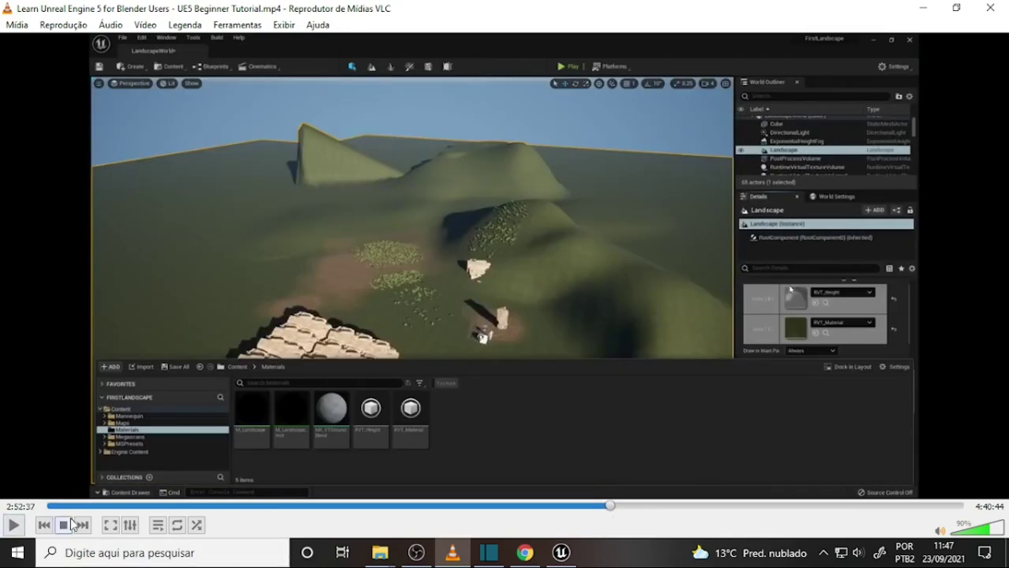
left_click(14, 527)
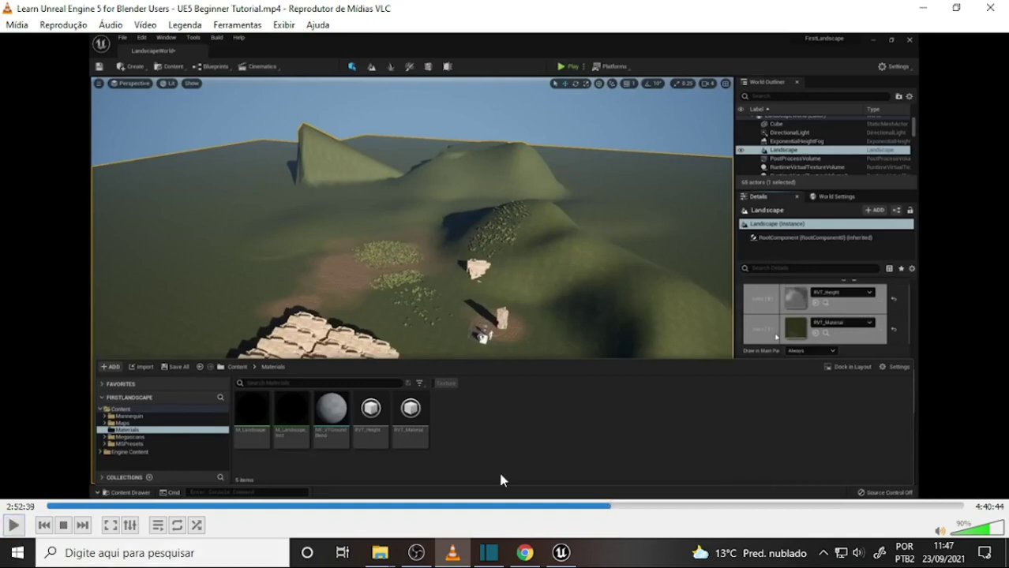
left_click(605, 506)
left_click(603, 506)
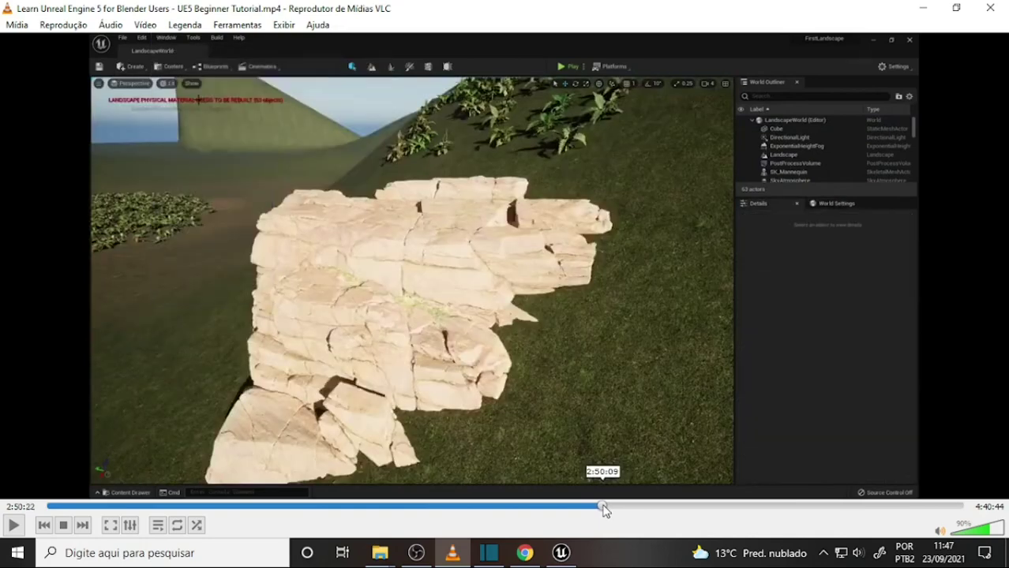
- Play the tutorial briefly to watch the level load, pause it, and return to Unreal
left_click(13, 527)
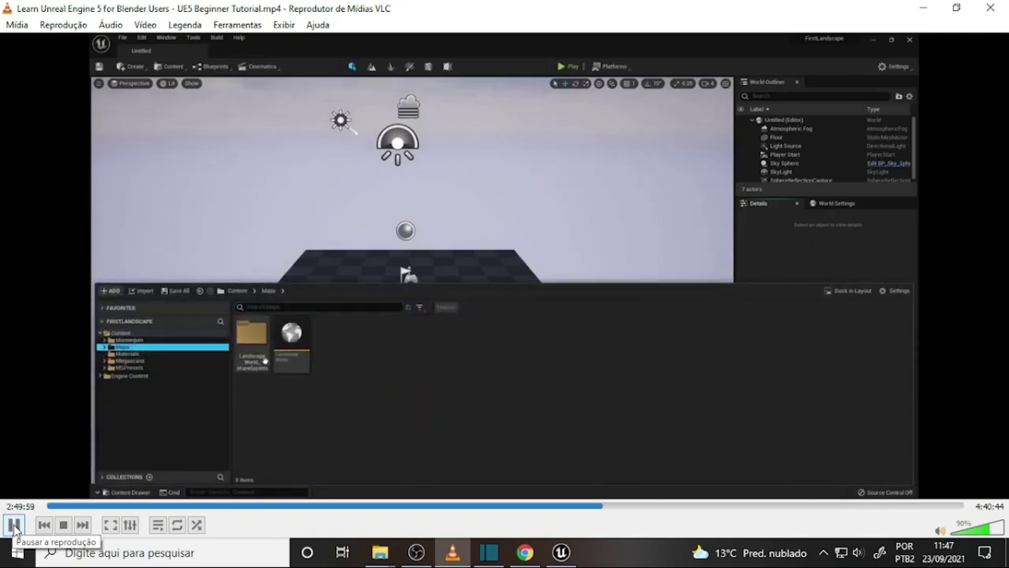
left_click(14, 527)
left_click(14, 527)
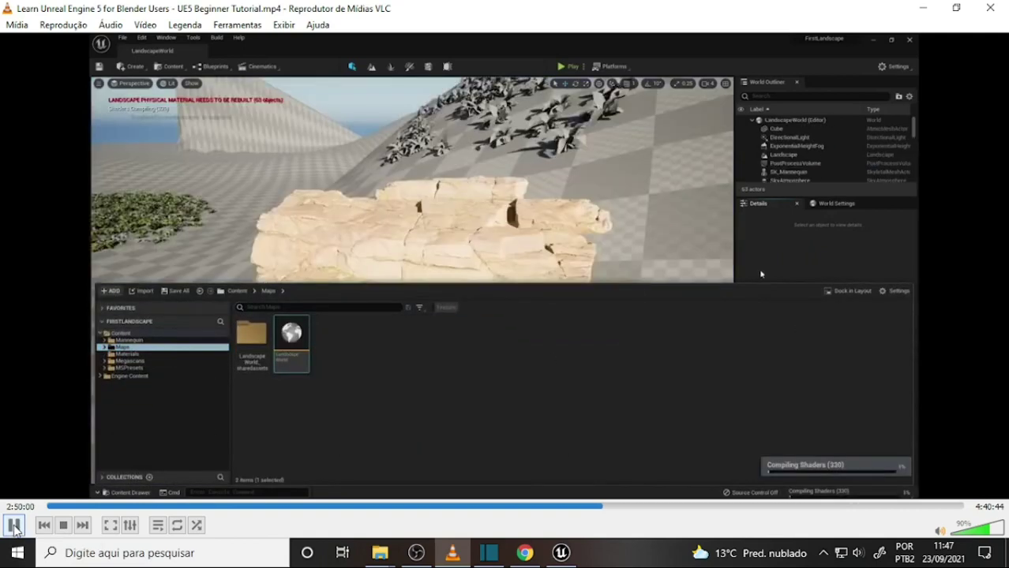
key("space")
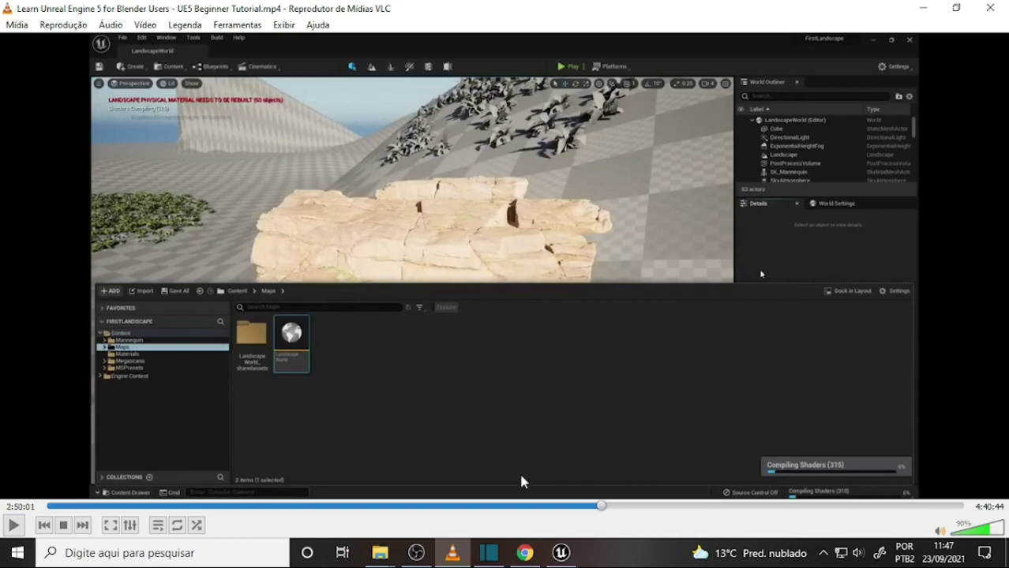
left_click(562, 555)
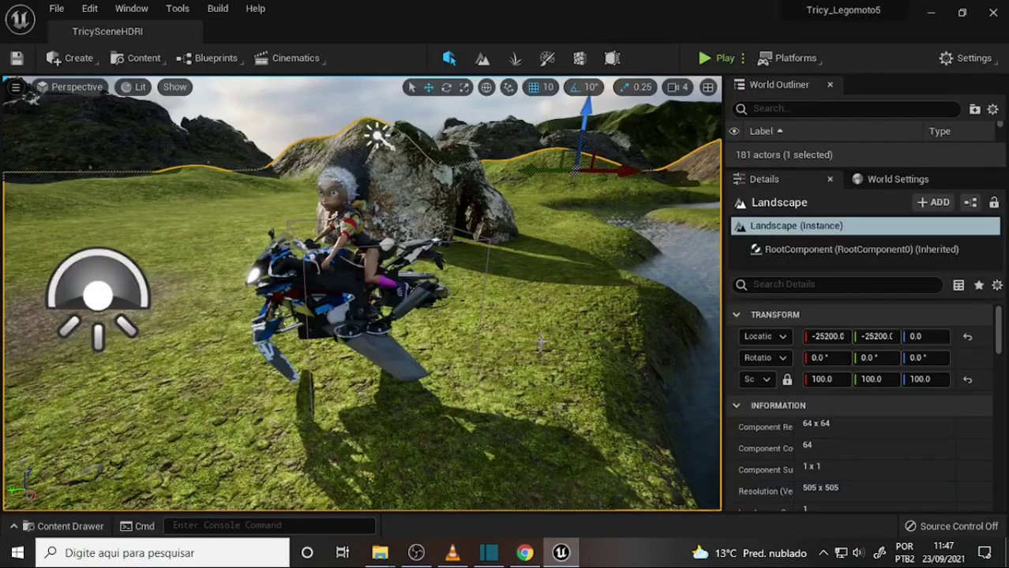
- Move closer to the river and open the landscape's MI_Auto_Landscape_Creek material instance
right_click_drag(545, 341, 415, 366)
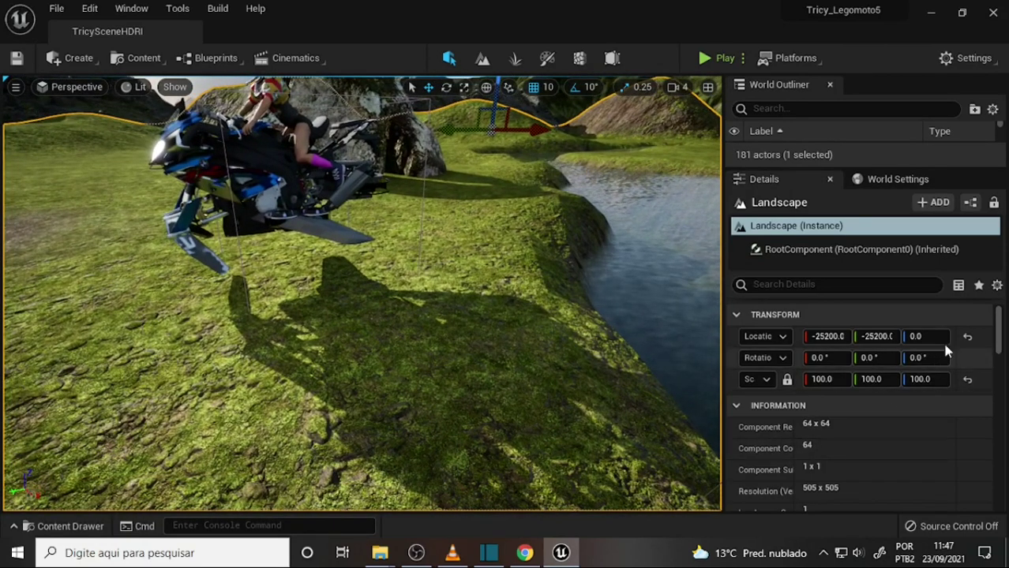
left_click_drag(998, 333, 1001, 379)
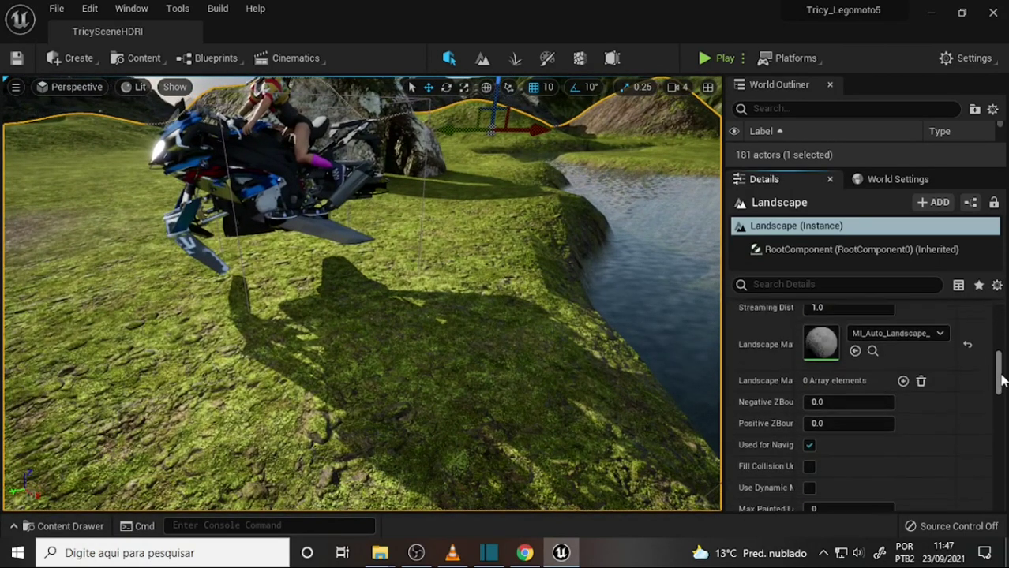
double_click(832, 337)
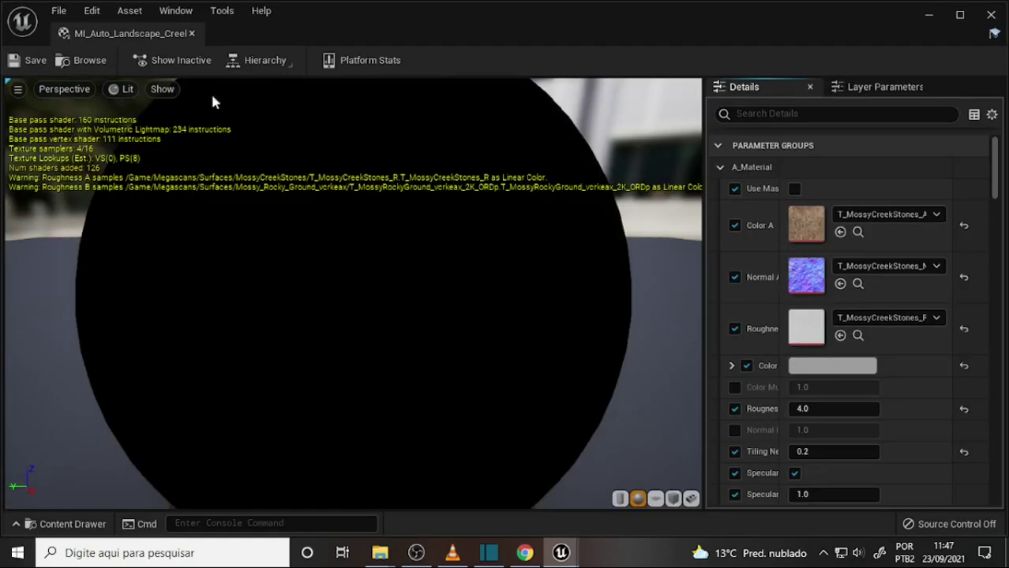
- Dock the material instance editor into the main window, then start detaching its tab
left_click_drag(127, 33, 243, 35)
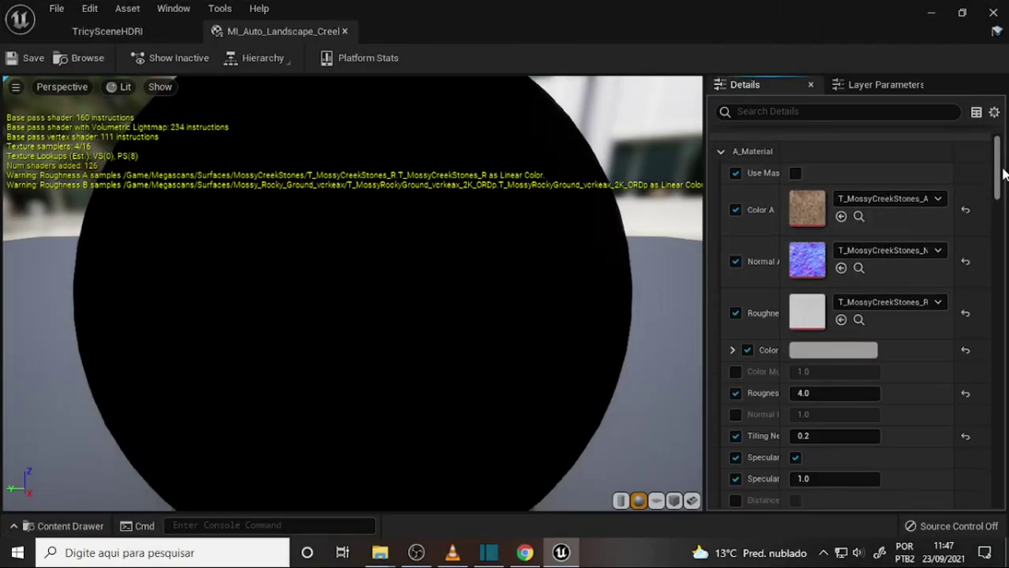
mouse_move(1001, 170)
left_mouse_down()
mouse_move(997, 265)
mouse_move(986, 162)
left_mouse_up()
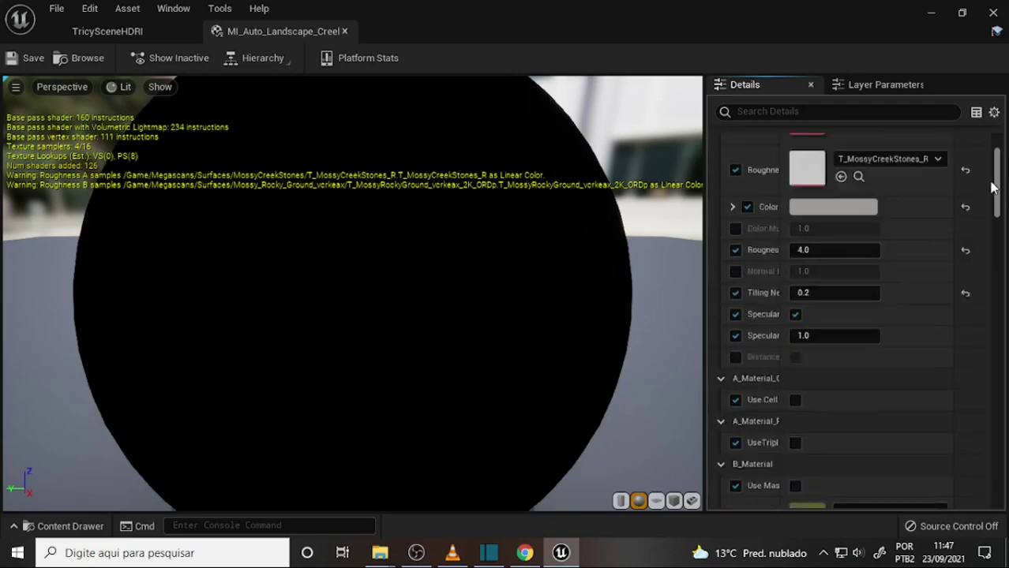
middle_click(281, 38)
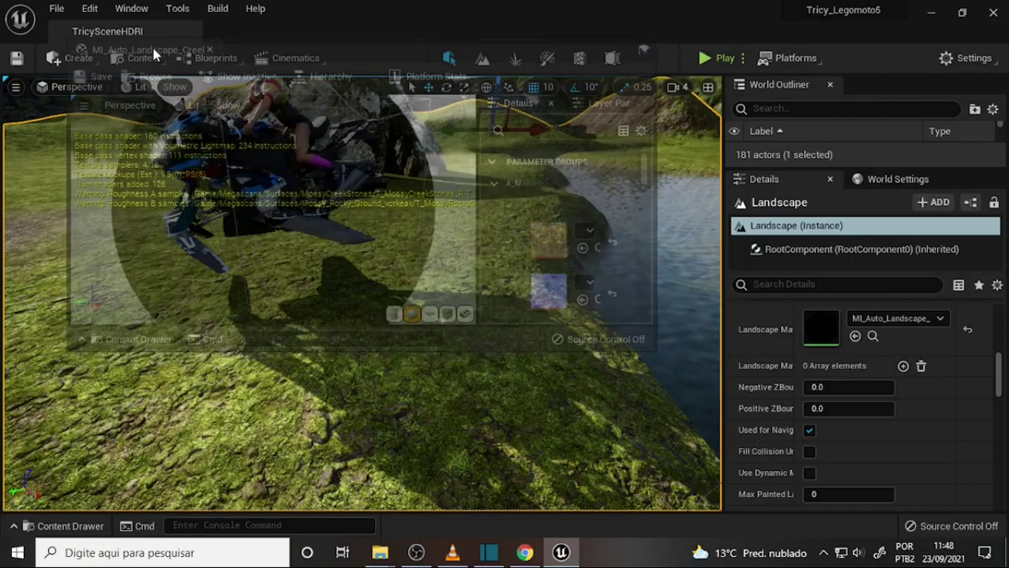
- Float and resize the material instance editor, then dock it back as a tab
left_click_drag(152, 63, 154, 45)
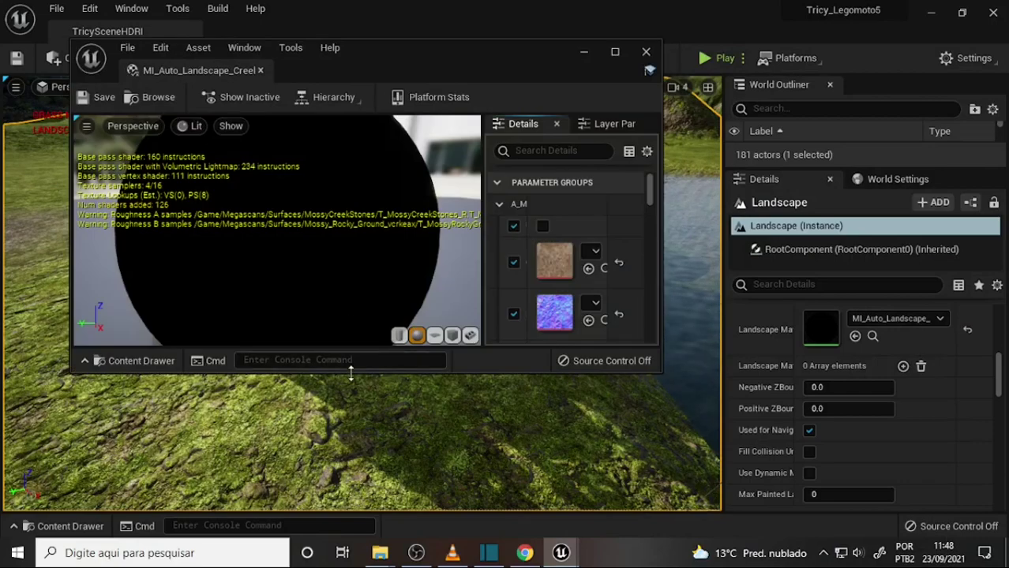
left_click_drag(351, 375, 351, 559)
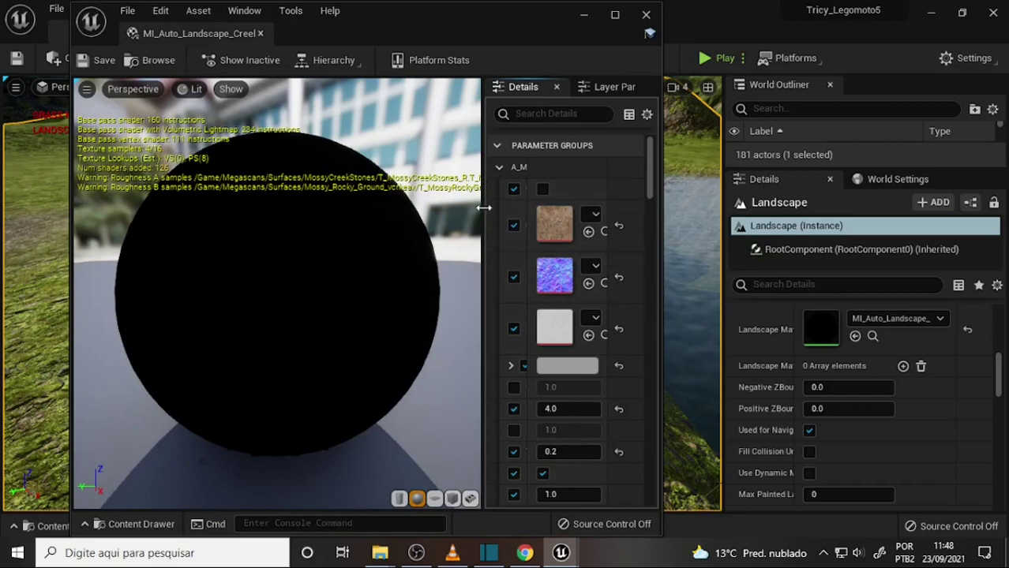
left_click_drag(481, 206, 405, 207)
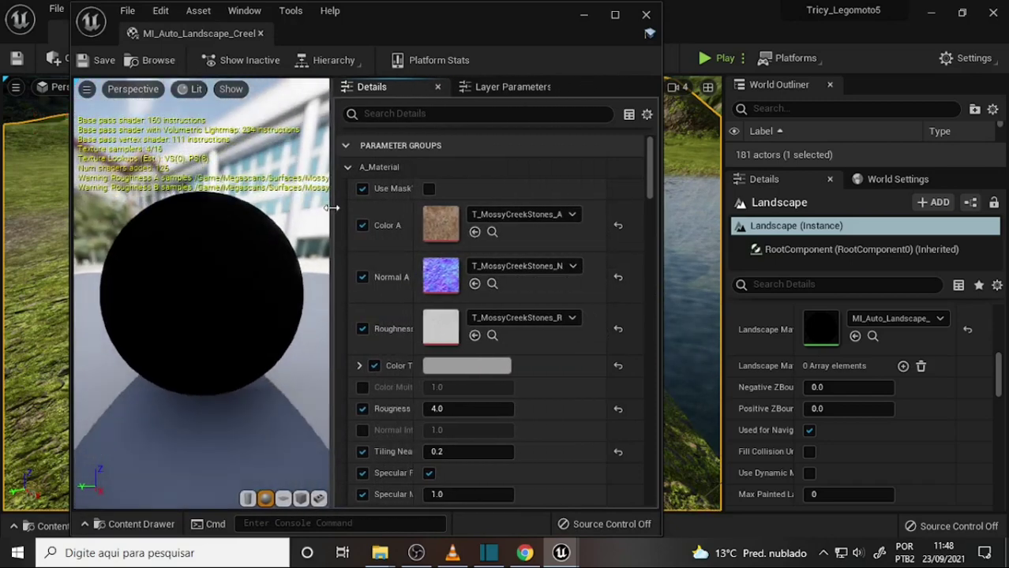
left_click_drag(461, 27, 680, 39)
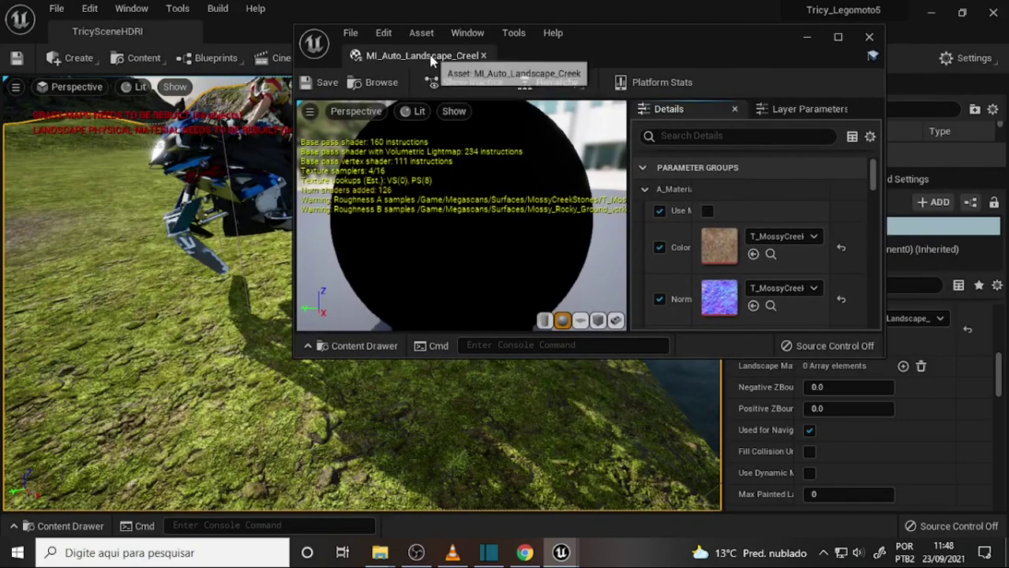
left_click_drag(395, 55, 255, 27)
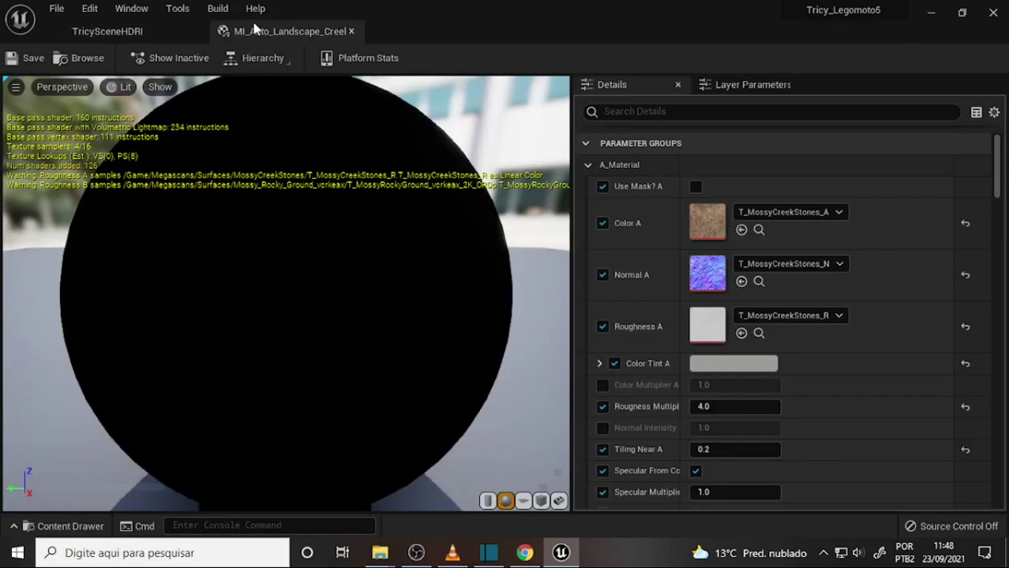
- Return to TricySceneHDRI and browse the Content Drawer to MonkeyShrine > AutoLandscape
left_click(102, 32)
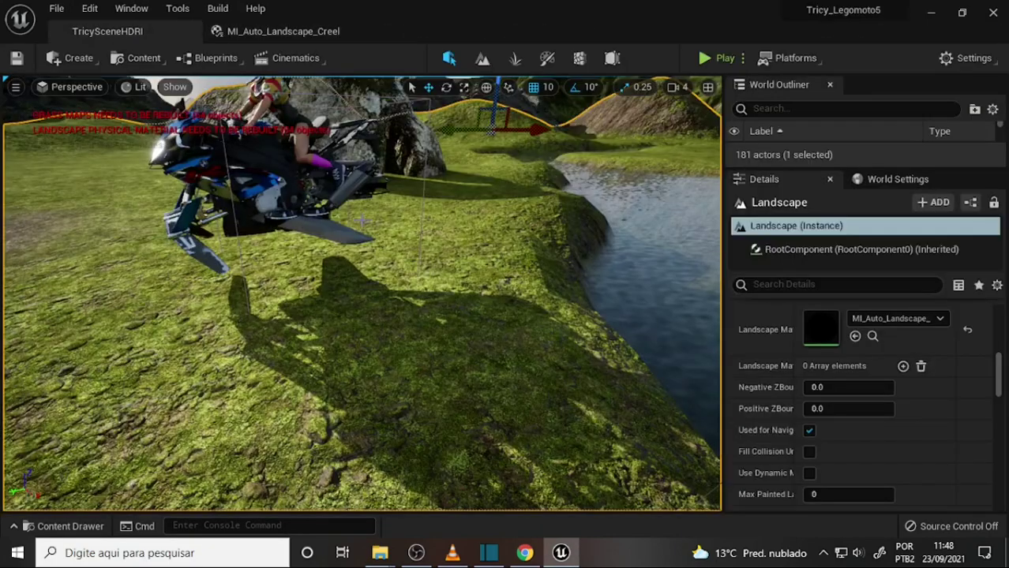
left_click(70, 527)
mouse_move(165, 439)
left_mouse_down()
mouse_move(161, 460)
mouse_move(161, 444)
left_mouse_up()
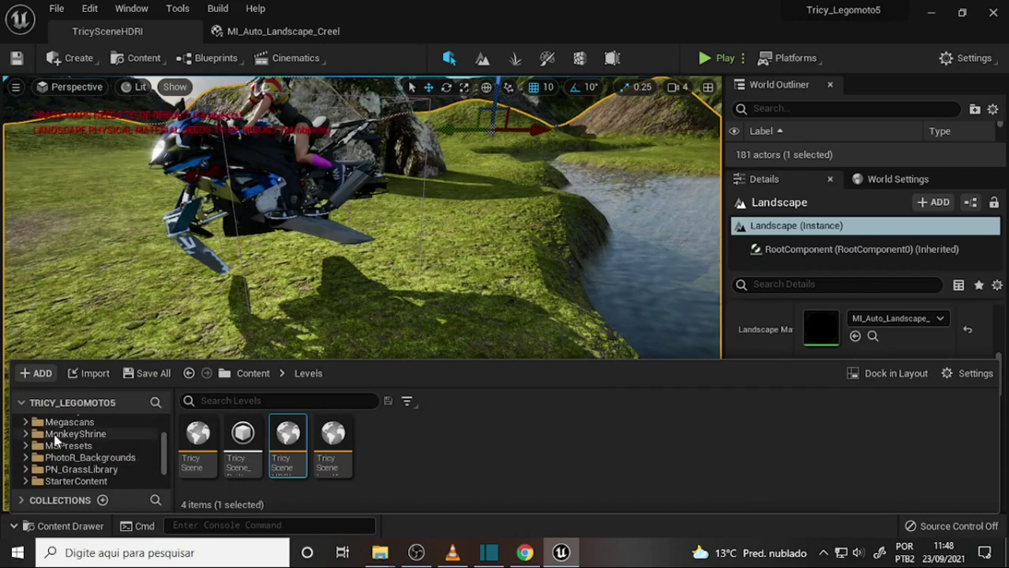
left_click(56, 440)
double_click(198, 434)
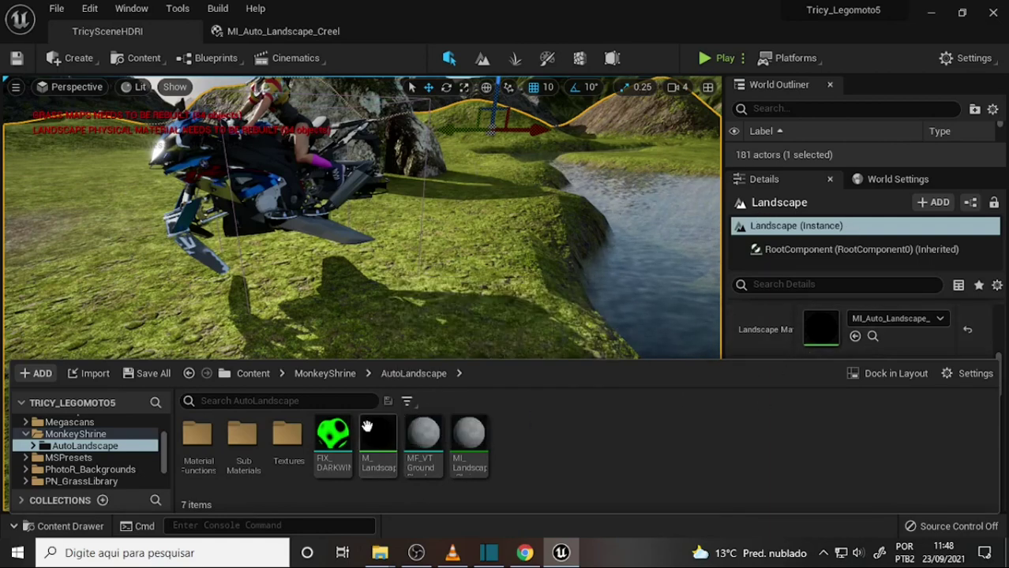
- Assign M_Landscape to the Landscape Material slot and view the now untextured terrain
left_click_drag(372, 434, 824, 332)
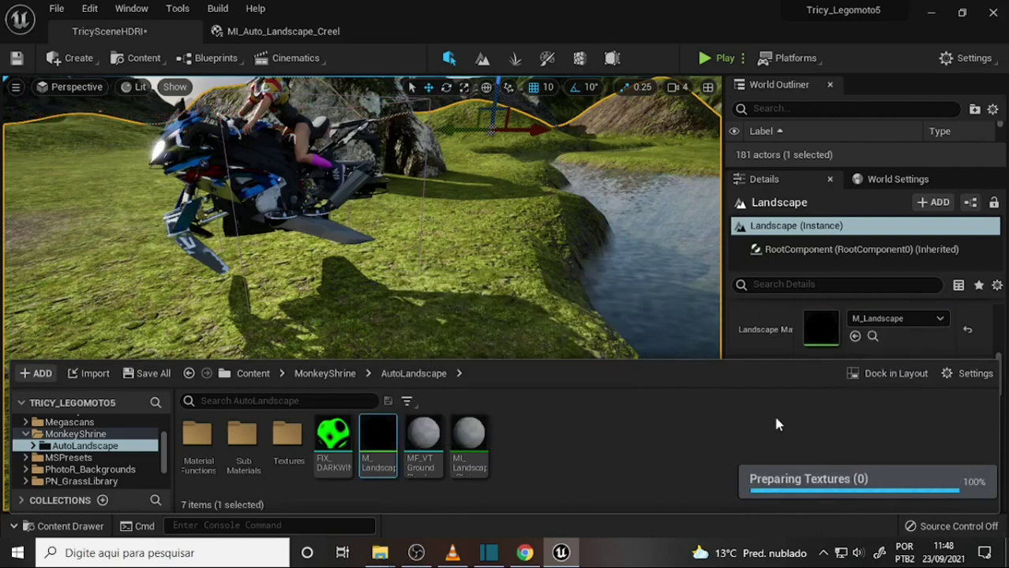
right_click_drag(582, 286, 575, 265)
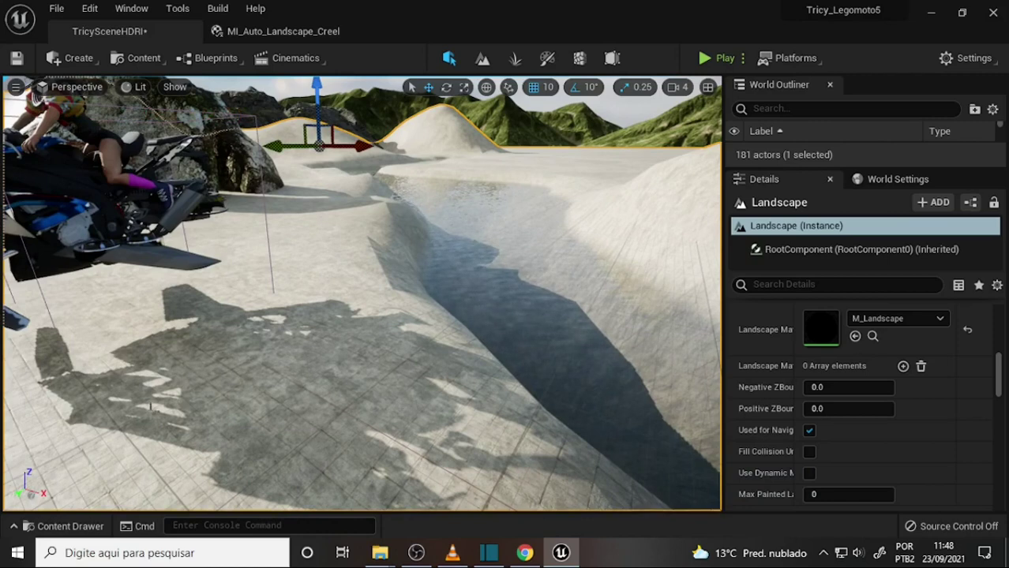
left_click(70, 527)
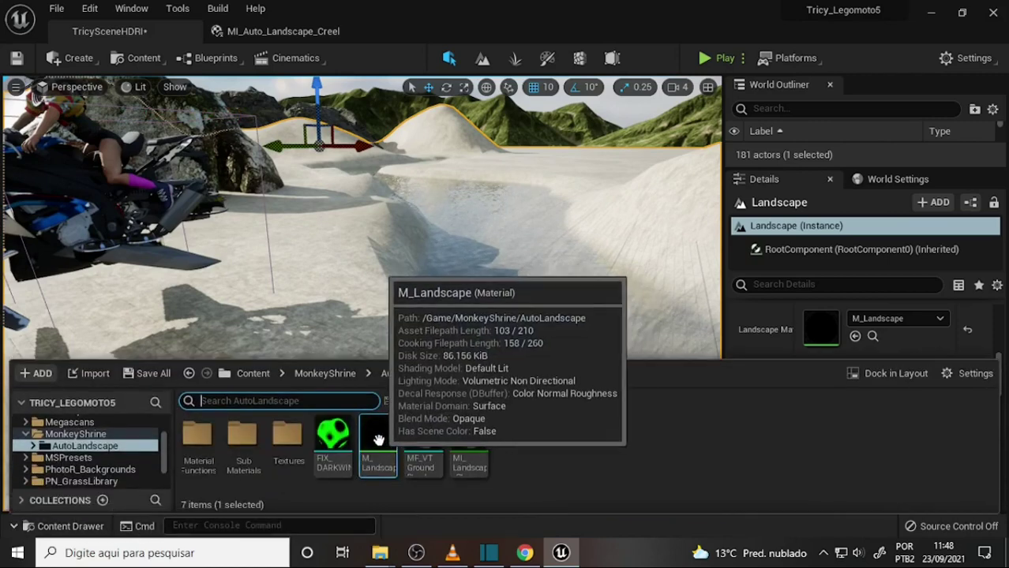
- Open M_Landscape in a floating material editor, moved up-left and made taller
double_click(378, 442)
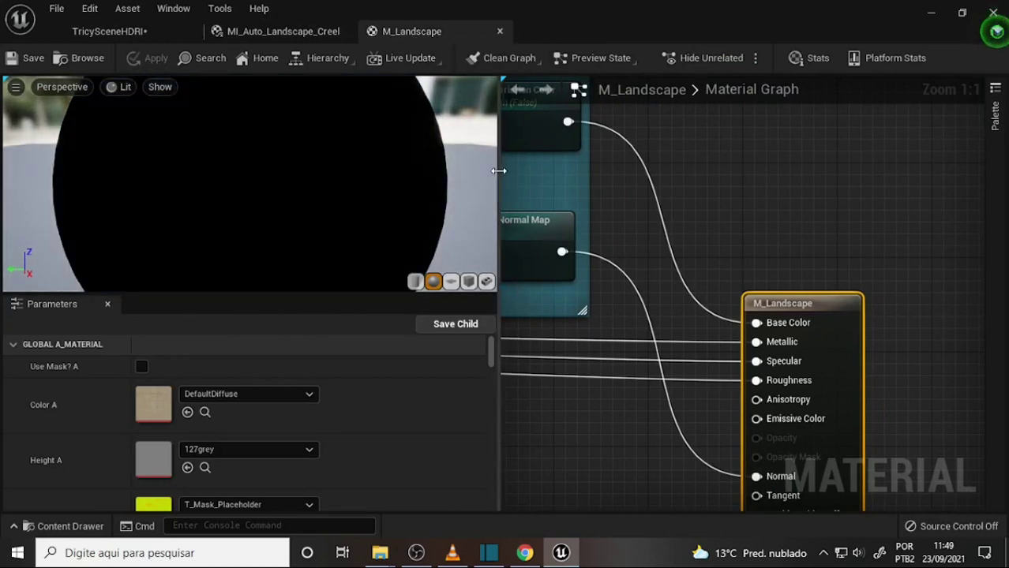
left_click_drag(407, 31, 483, 132)
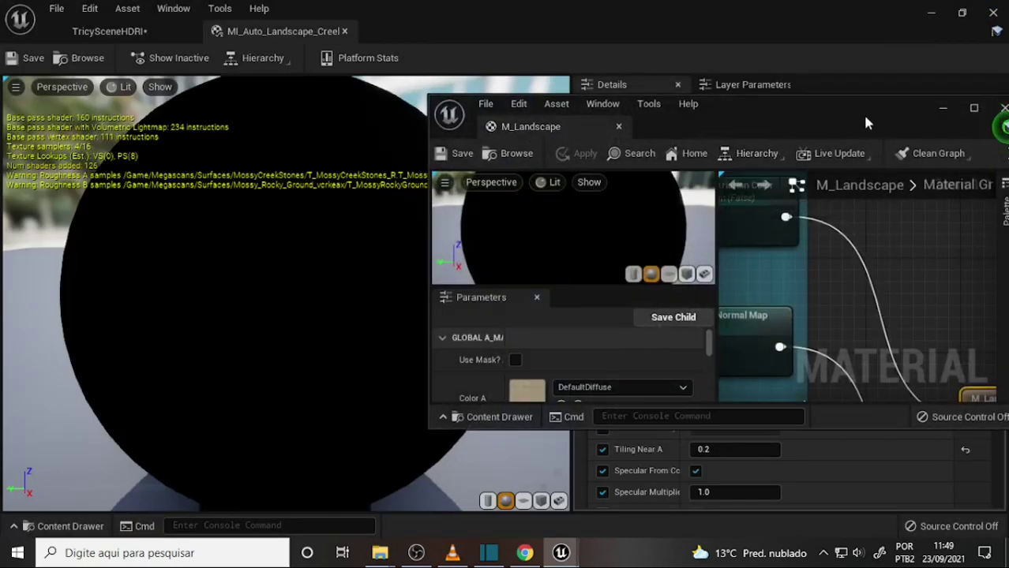
left_click_drag(862, 112, 651, 80)
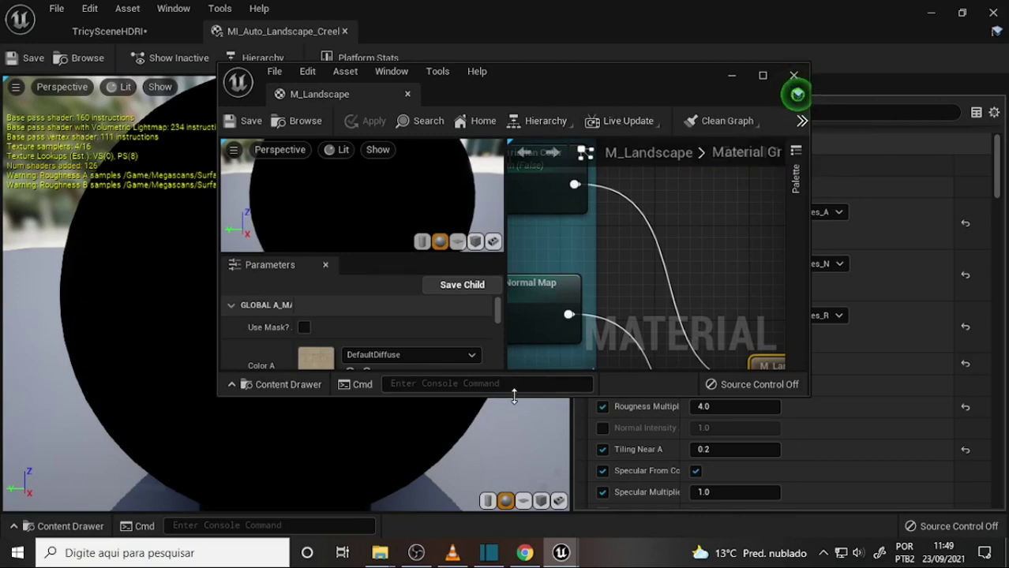
left_click_drag(514, 397, 530, 516)
- Zoom the M_Landscape graph, close its editor, and reopen the Content Drawer
scroll(596, 291, "down", 3)
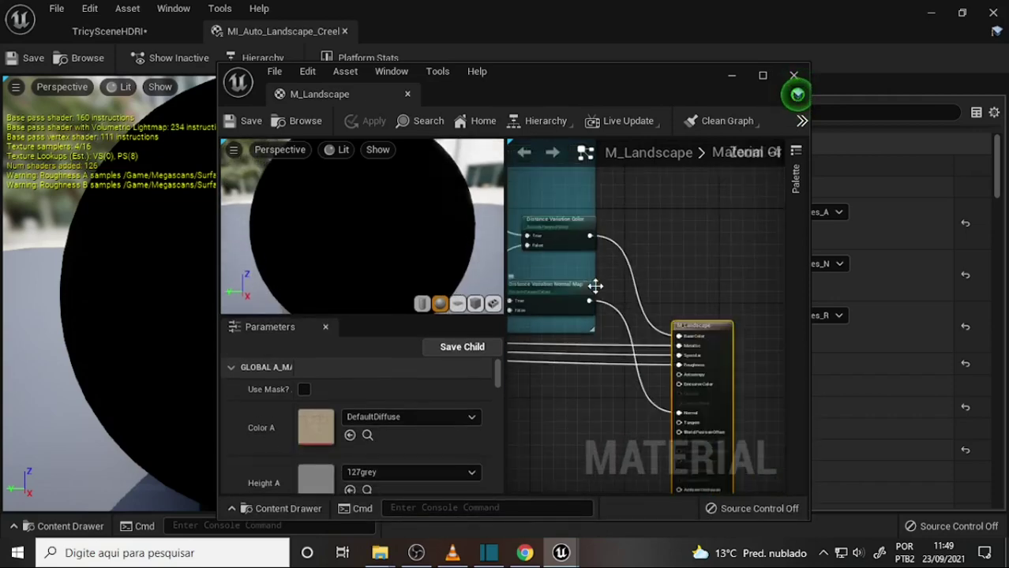
scroll(594, 286, "up", 3)
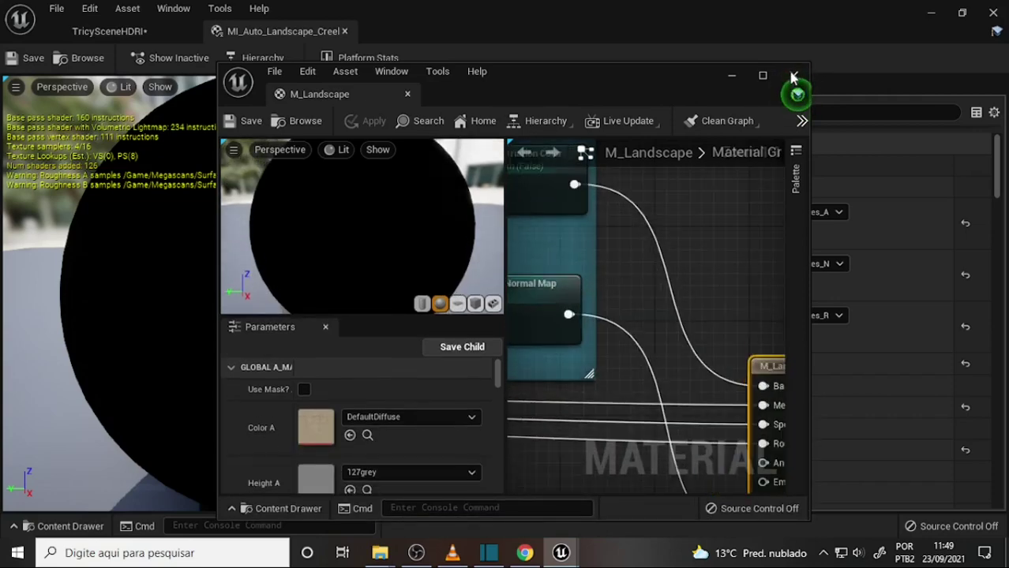
left_click(793, 77)
left_click(92, 530)
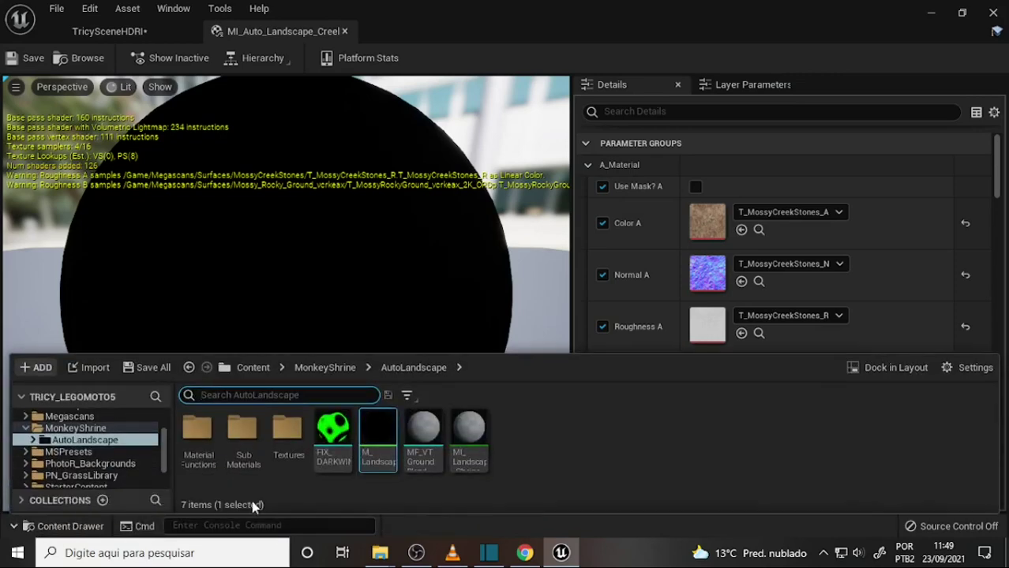
mouse_move(365, 442)
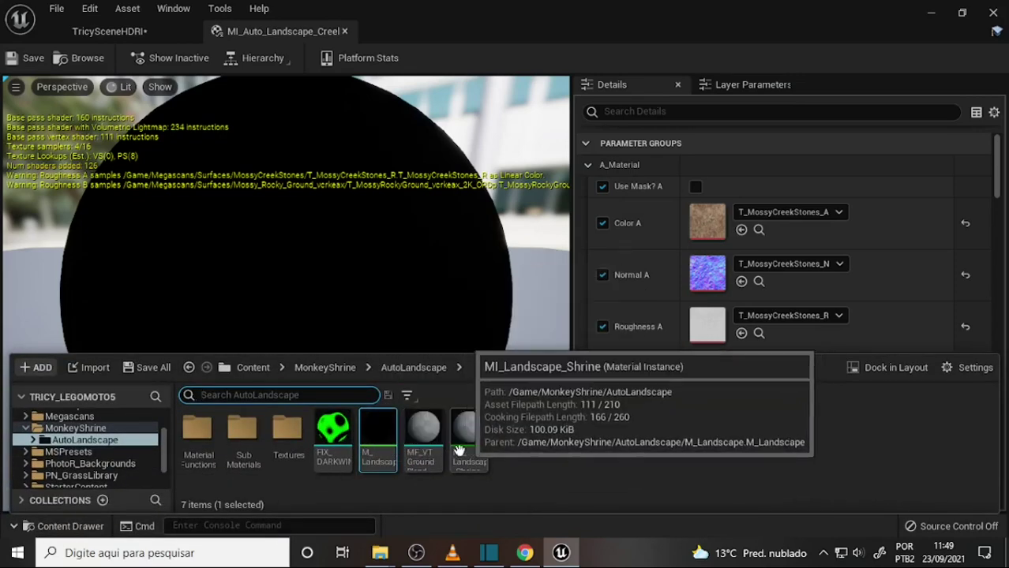
- Reopen M_Landscape, glancing at the creek material instance tab before returning to it
mouse_move(335, 438)
double_click(372, 432)
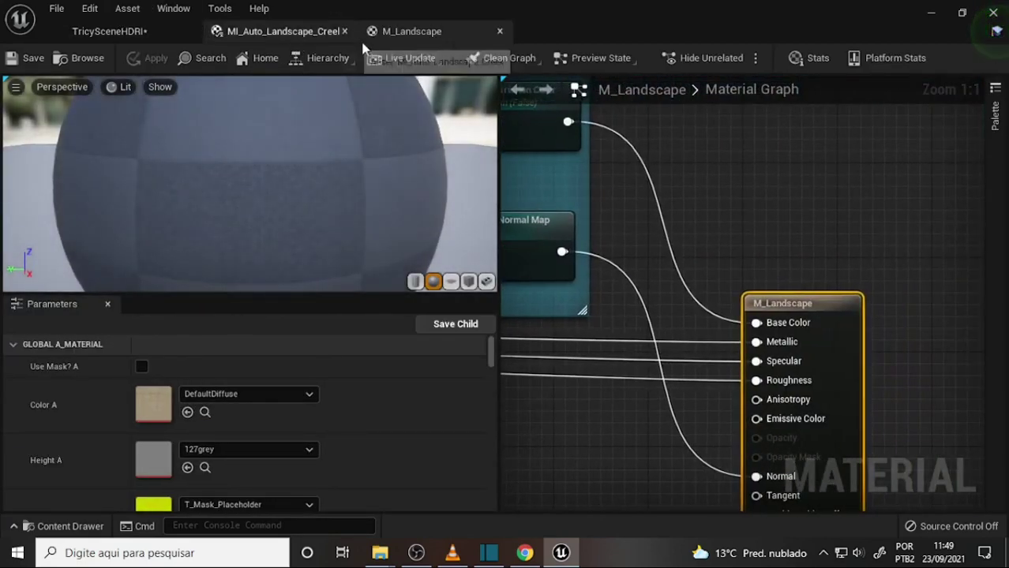
left_click(333, 33)
left_click(407, 32)
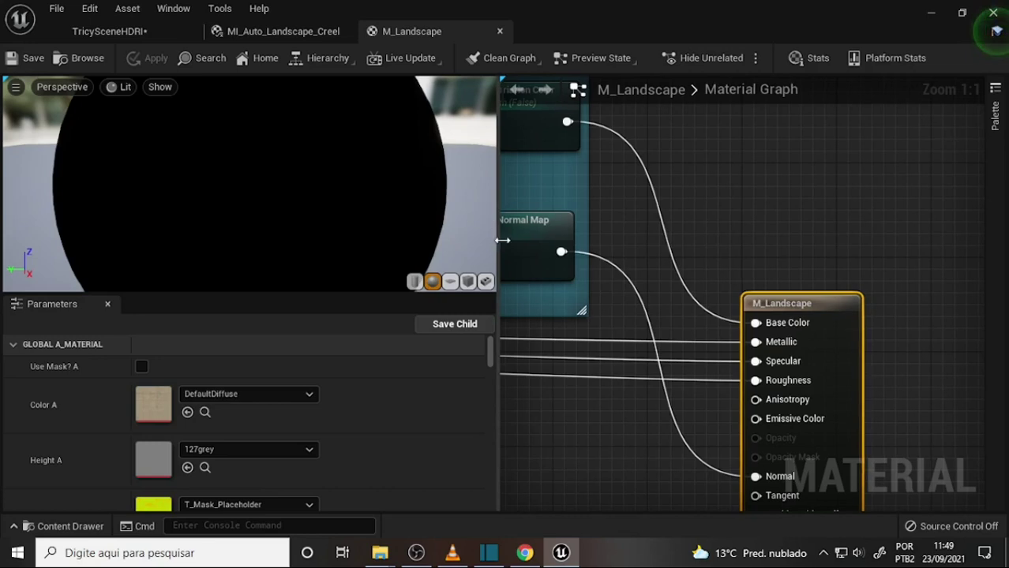
- Reset the M_Landscape editor to its default layout and widen the preview and details panels
left_click_drag(499, 207, 537, 207)
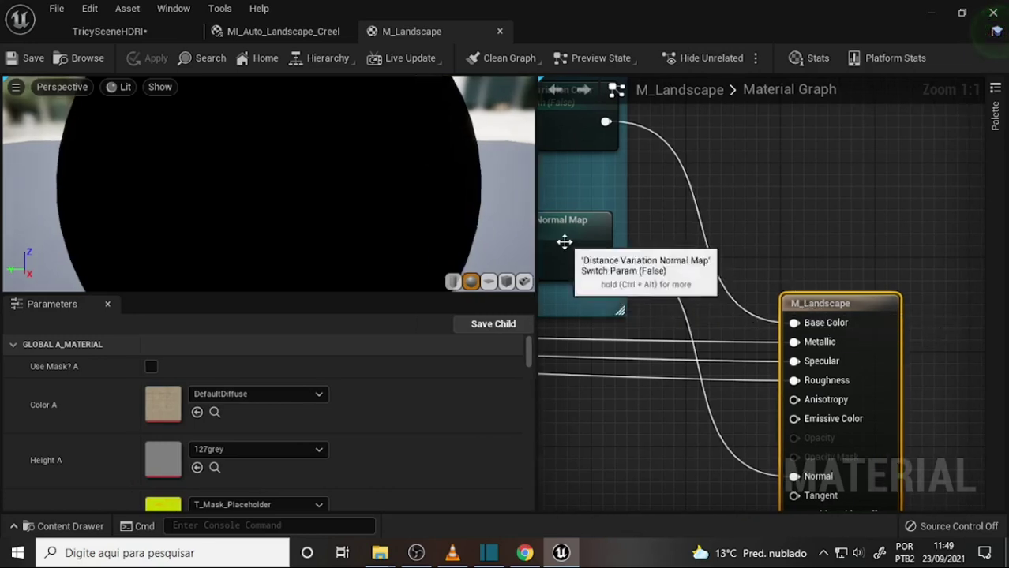
left_click(173, 8)
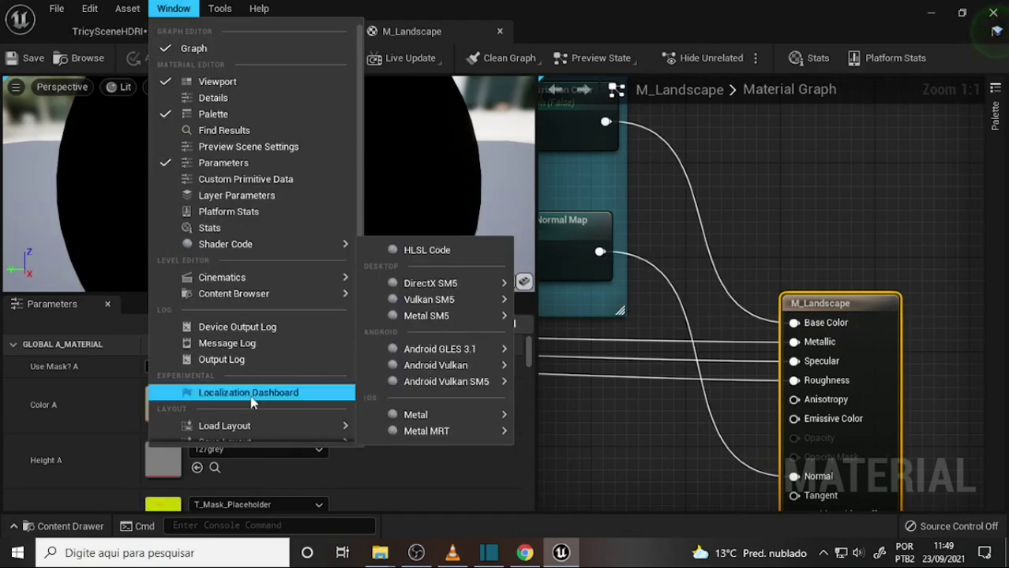
mouse_move(260, 427)
left_click(410, 448)
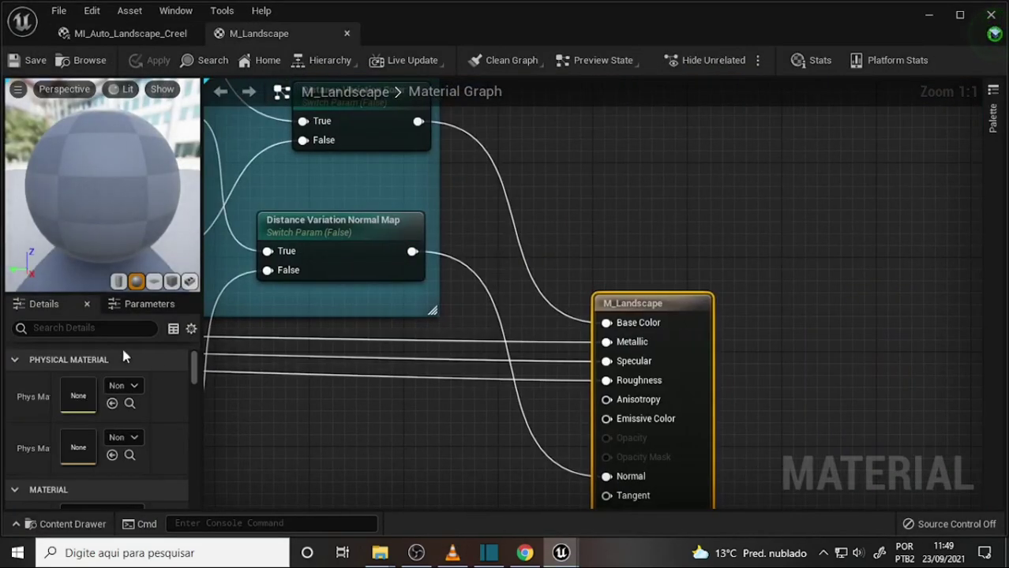
mouse_move(199, 292)
left_mouse_down()
mouse_move(502, 269)
mouse_move(485, 269)
left_mouse_up()
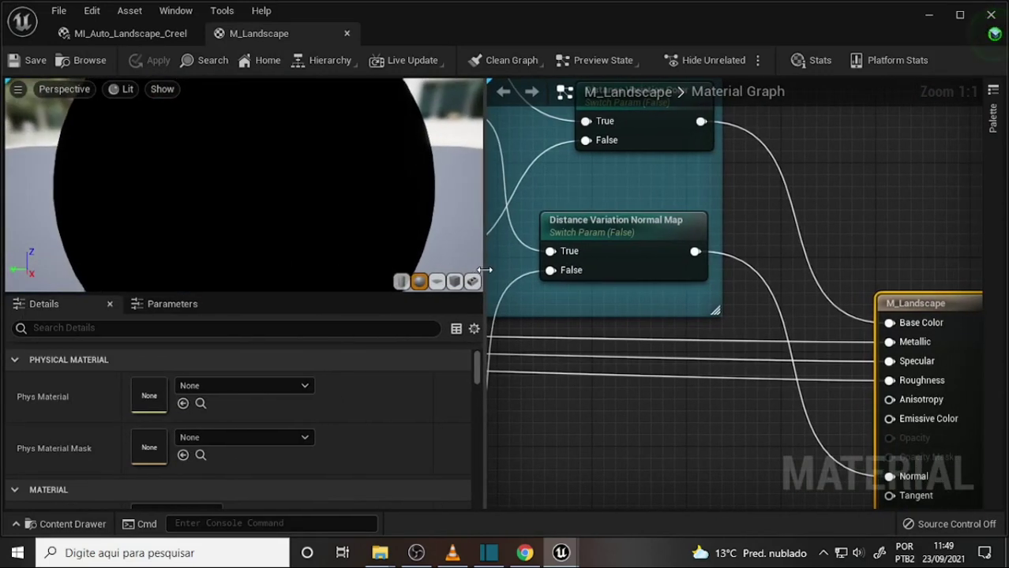
- Zoom out and pan across every M_Landscape node group, then float the editor as a window
scroll(648, 234, "down", 4)
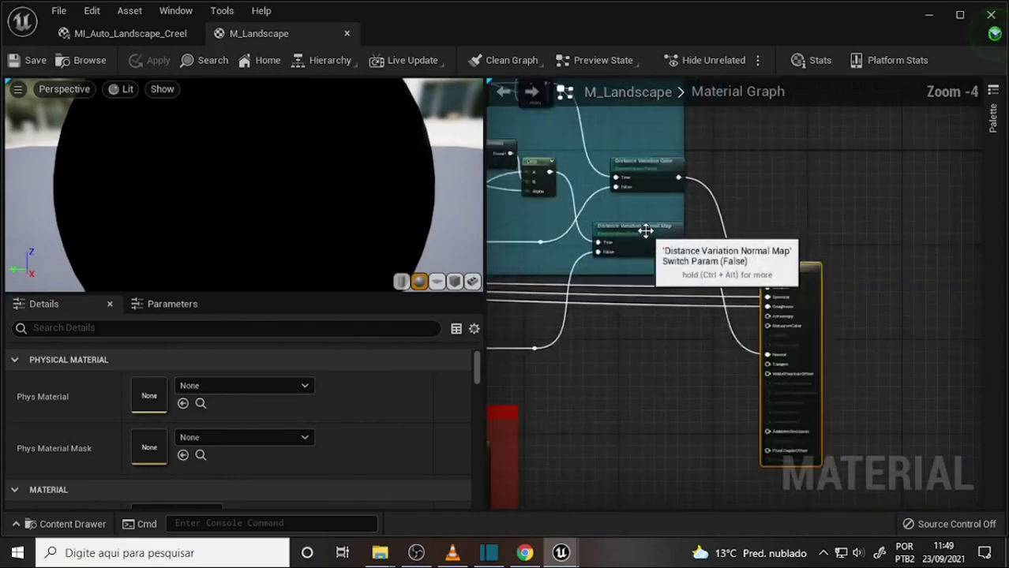
scroll(648, 235, "down", 2)
right_click_drag(703, 176, 947, 255)
mouse_move(711, 237)
right_mouse_down()
mouse_move(876, 446)
mouse_move(971, 263)
right_mouse_up()
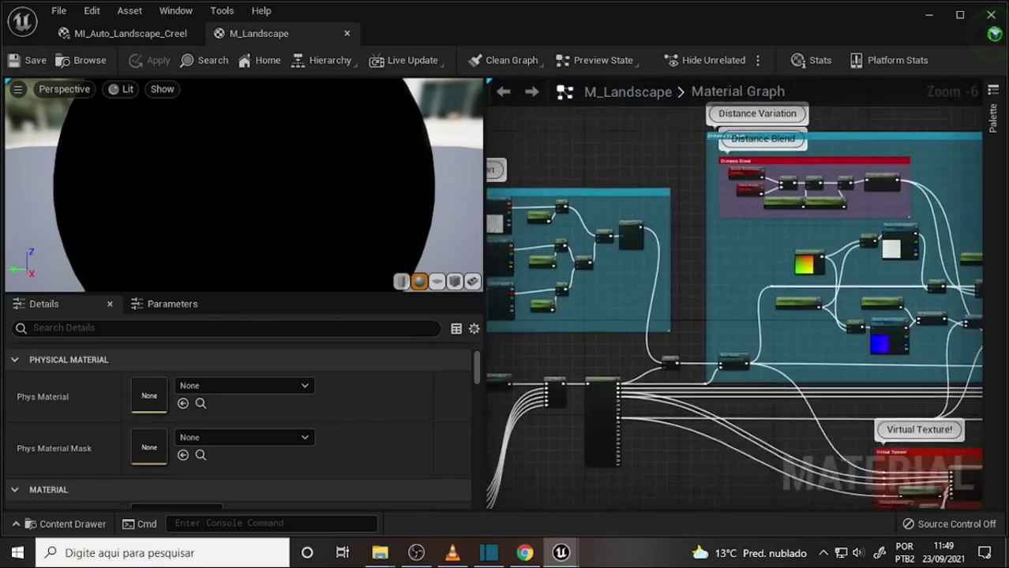
scroll(760, 257, "down", 2)
scroll(759, 257, "down", 2)
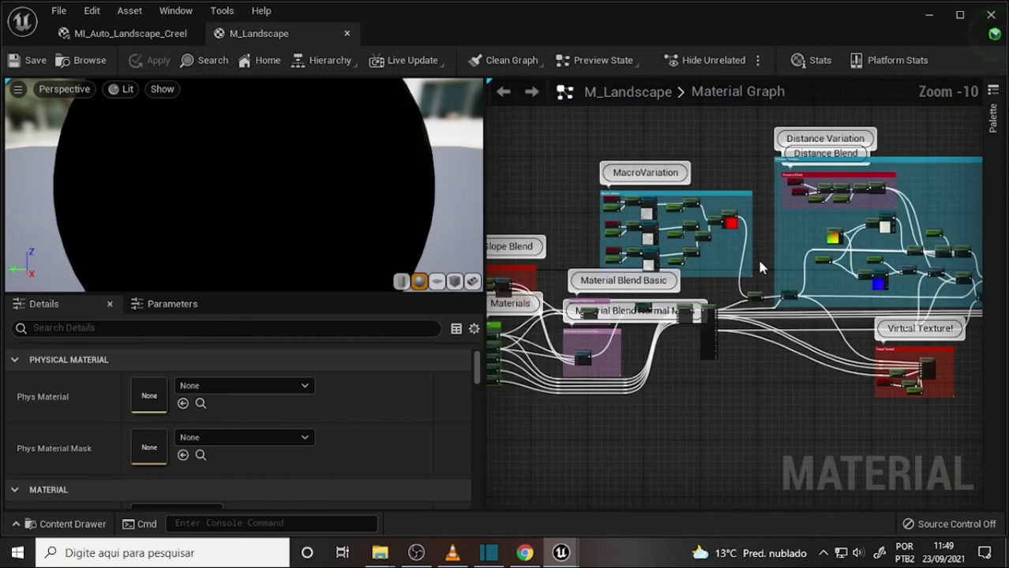
mouse_move(531, 194)
right_mouse_down()
mouse_move(725, 181)
mouse_move(487, 204)
right_mouse_up()
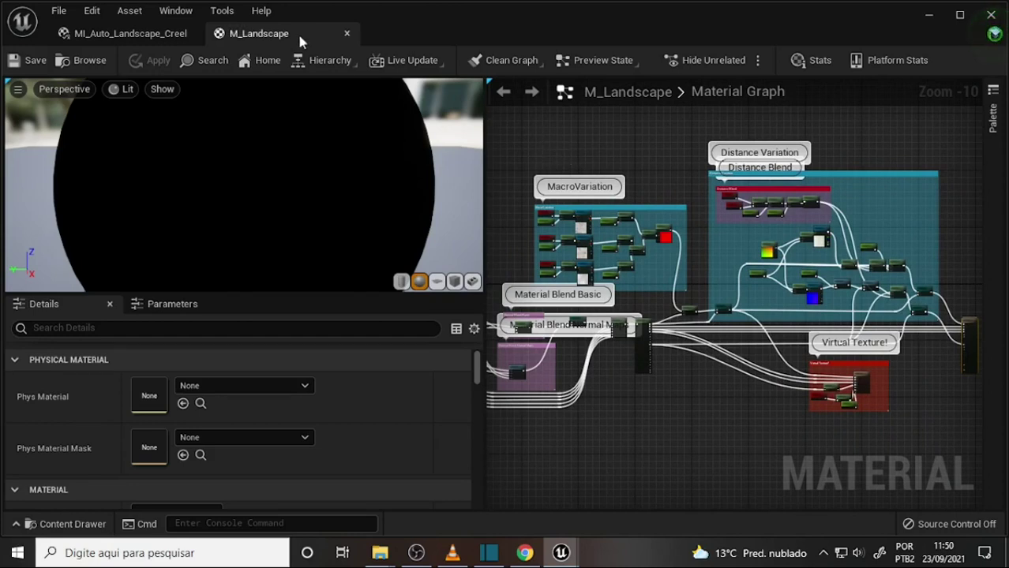
left_click(162, 34)
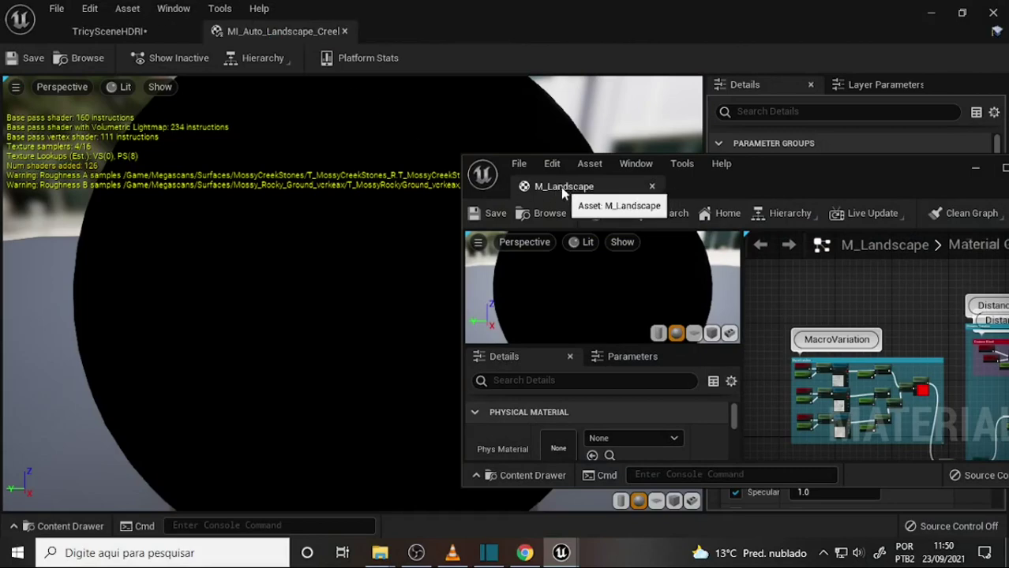
- Dock M_Landscape back as a tab, switch to TricySceneHDRI, and list the AutoLandscape assets
left_click_drag(562, 187, 490, 27)
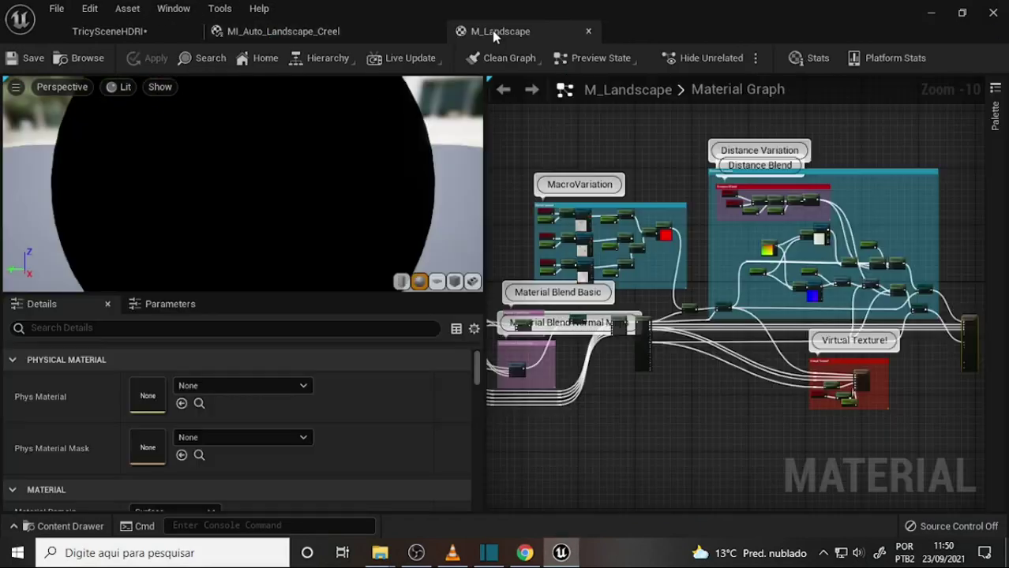
left_click(297, 34)
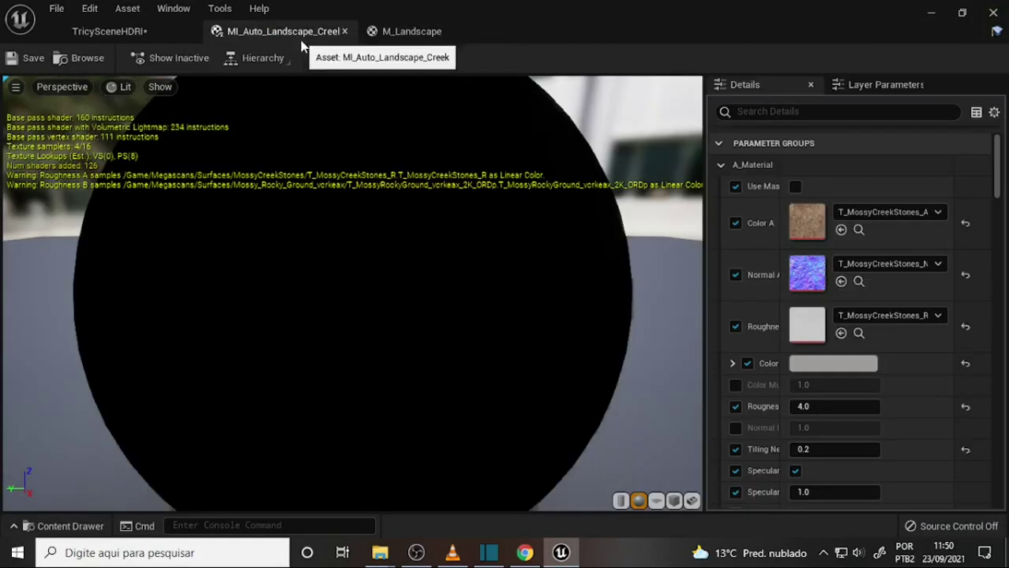
left_click(95, 35)
left_click(71, 527)
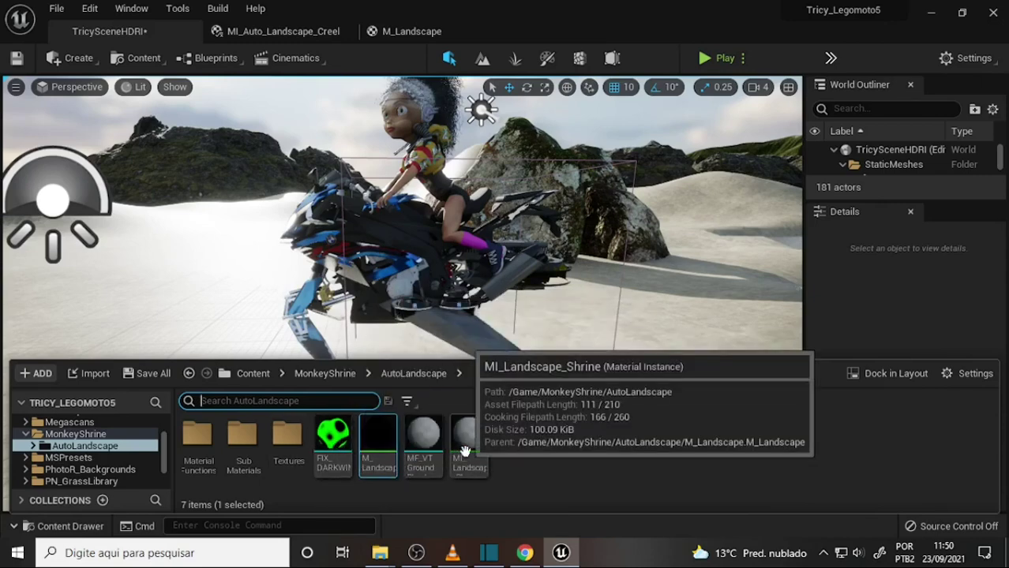
- Open M_Landscape, pan across its node groups, then close its editor
double_click(382, 445)
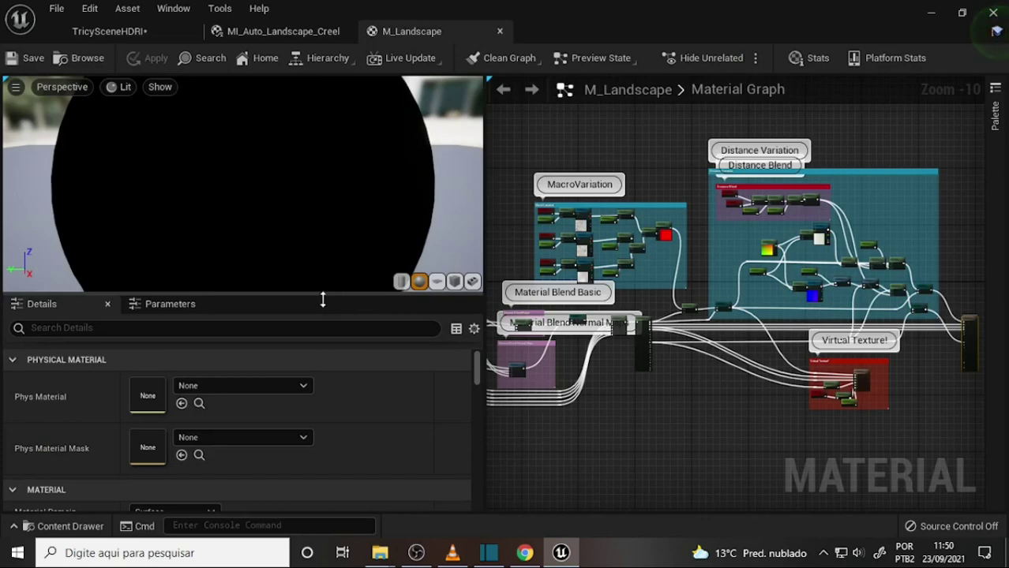
left_click_drag(322, 299, 322, 243)
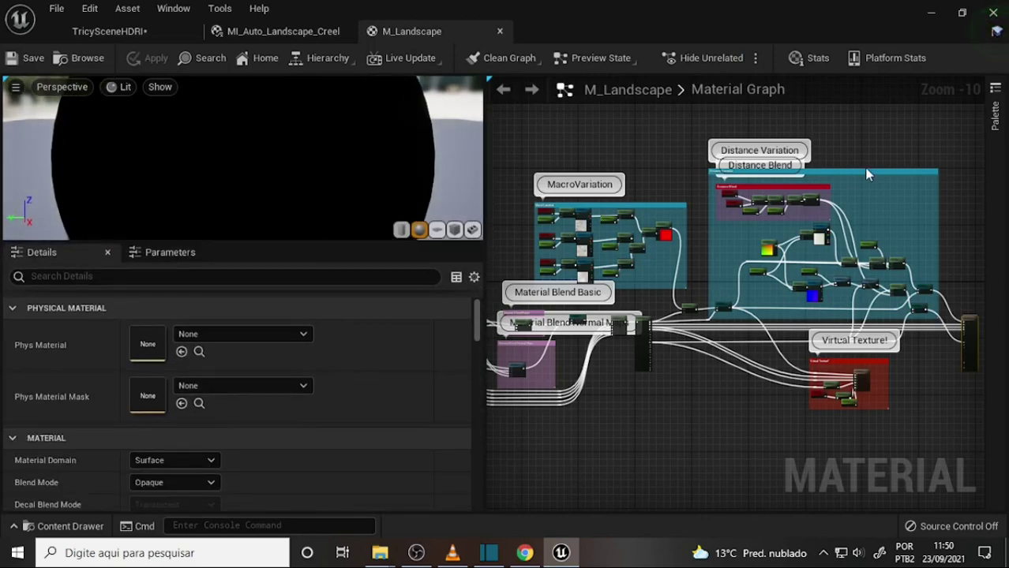
right_click_drag(868, 150, 1005, 168)
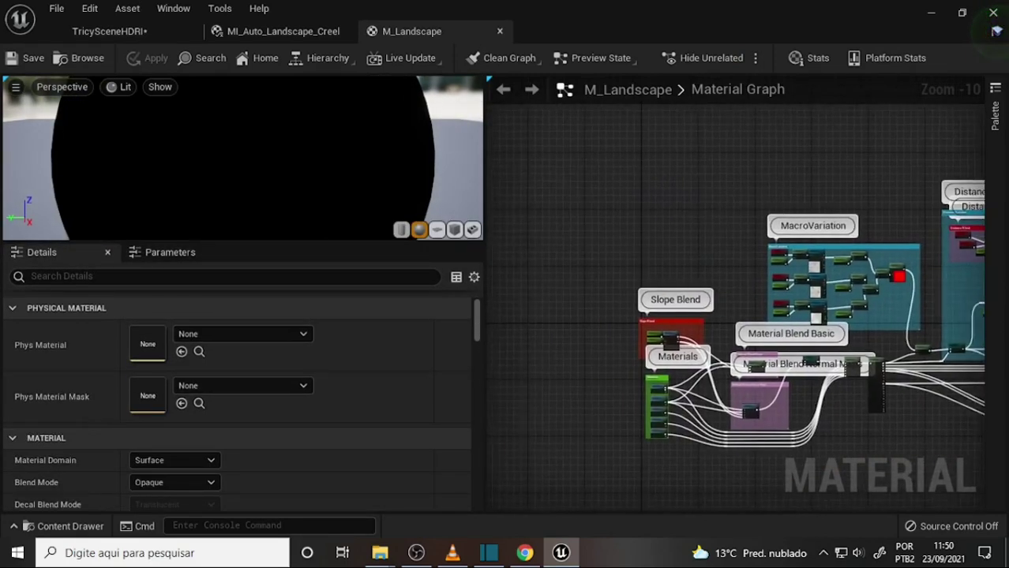
right_click_drag(721, 169, 714, 169)
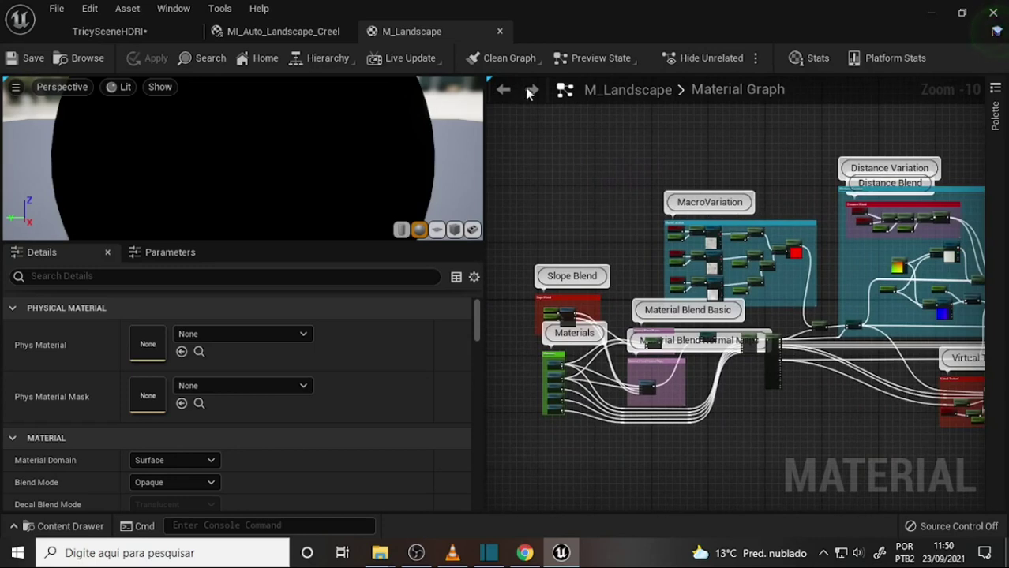
left_click(499, 31)
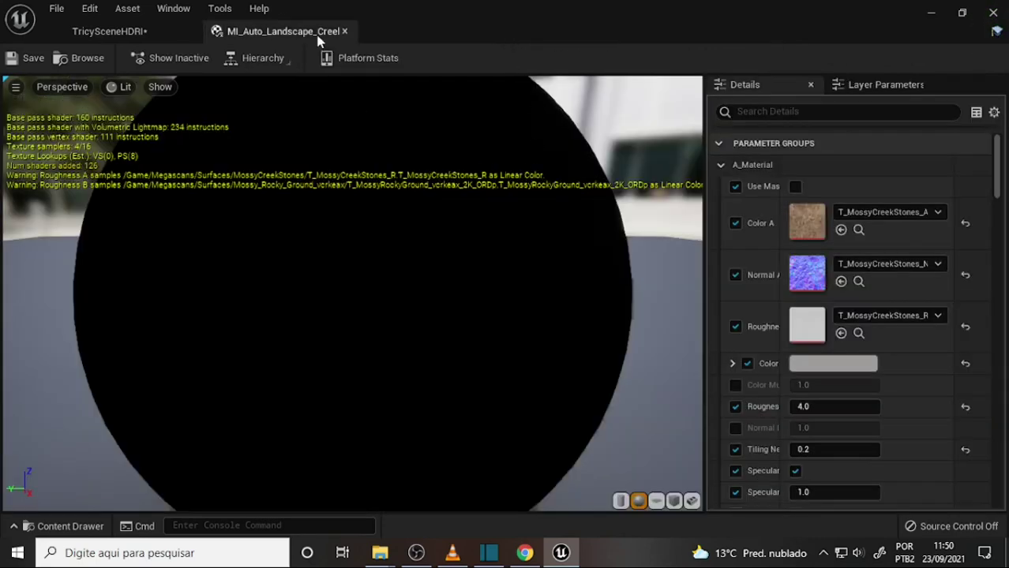
- Open parent material M_AutoLandscape via Hierarchy and pan to the MacroVariation and Material Blend groups
left_click(267, 61)
left_click(276, 100)
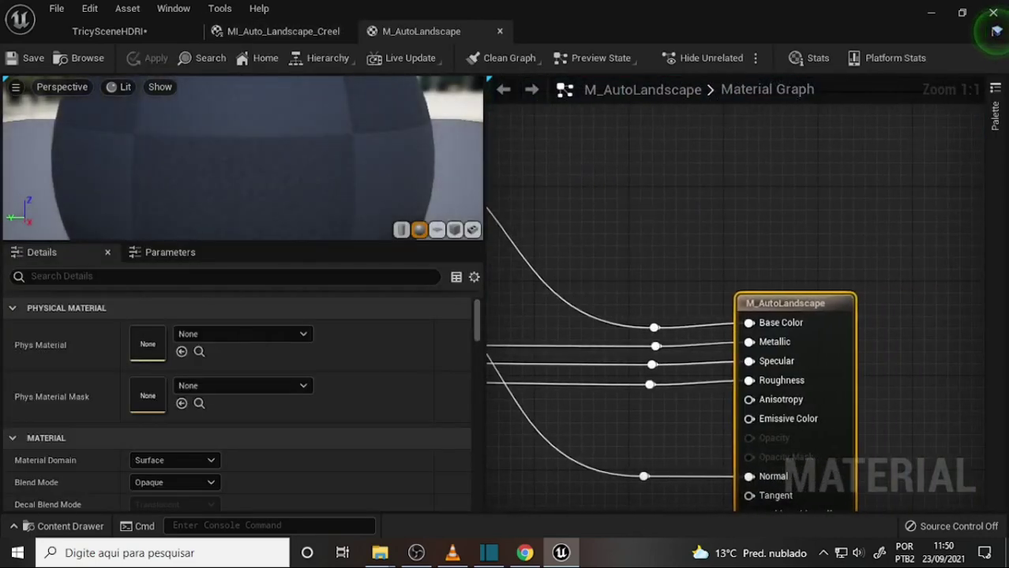
right_click_drag(600, 237, 899, 291)
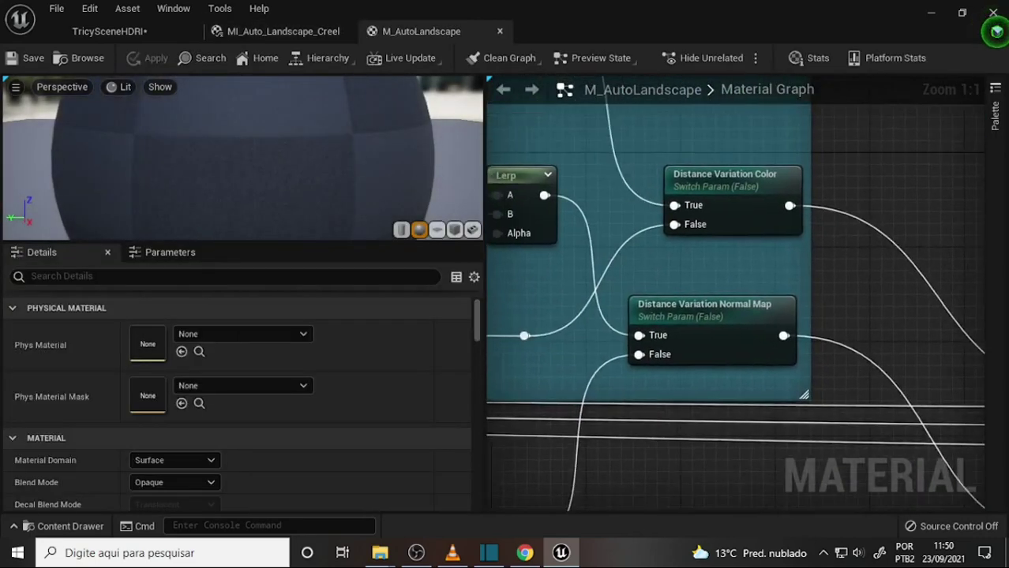
scroll(705, 268, "down", 7)
right_click_drag(677, 232, 932, 205)
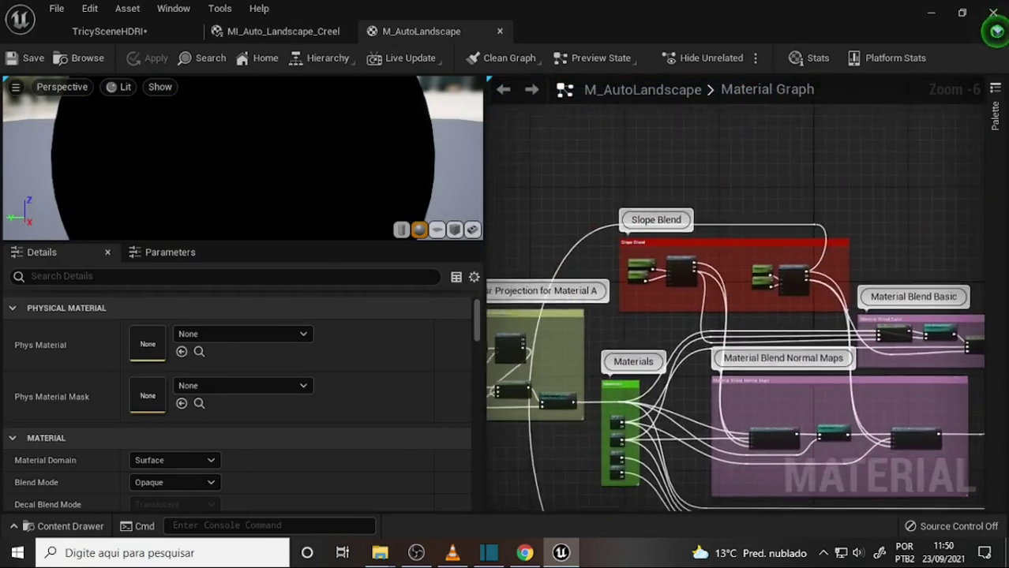
right_click_drag(932, 205, 960, 182)
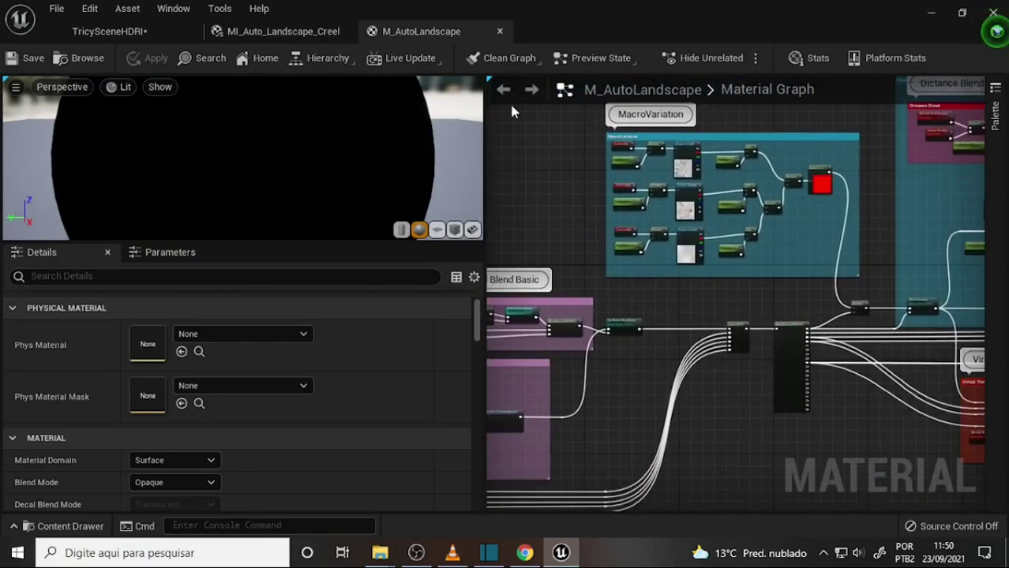
- Flip between the material instance and M_AutoLandscape, then return to the TricySceneHDRI level
left_click(281, 31)
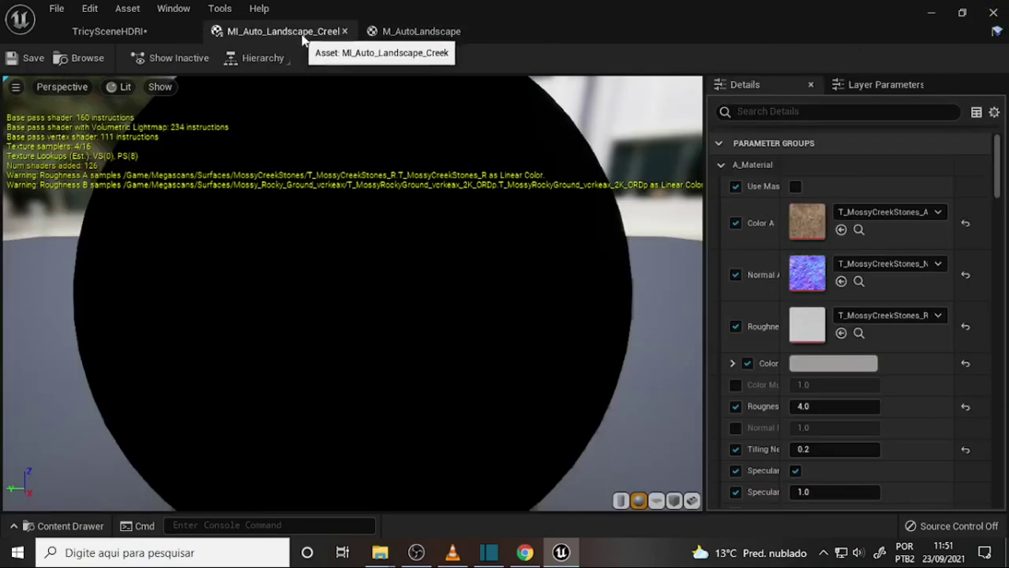
left_click(411, 31)
left_click(109, 31)
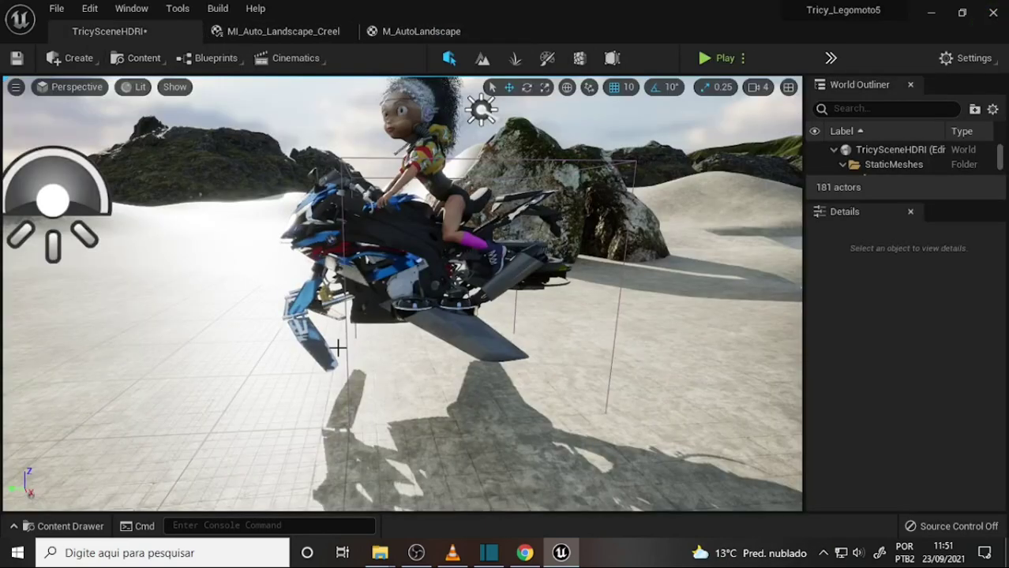
- Fly the camera down to ground level and along the creek beside the hoverbike rider
scroll(338, 348, "down", 5)
scroll(340, 347, "up", 1)
right_click_drag(469, 306, 469, 340)
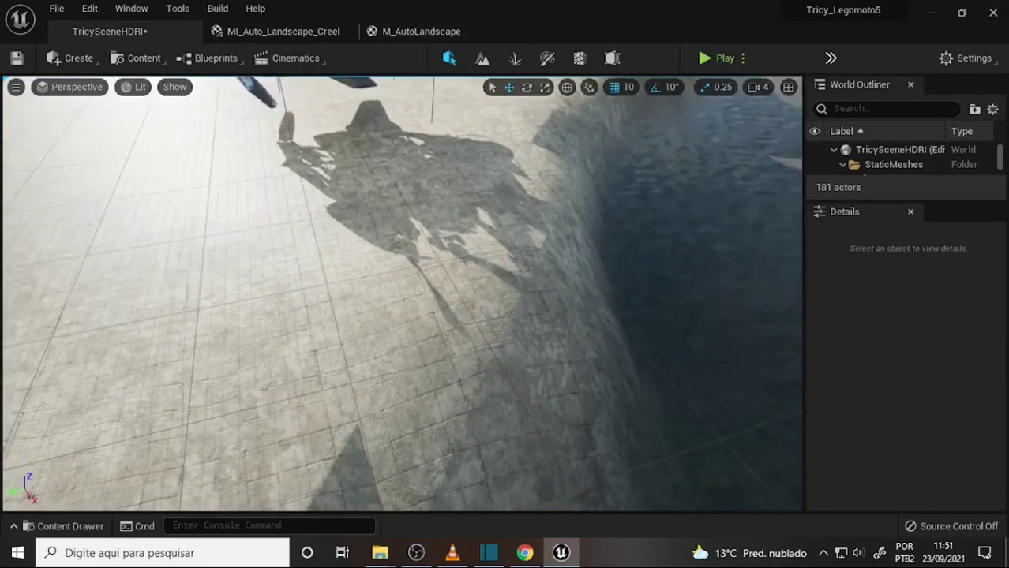
left_click(100, 530)
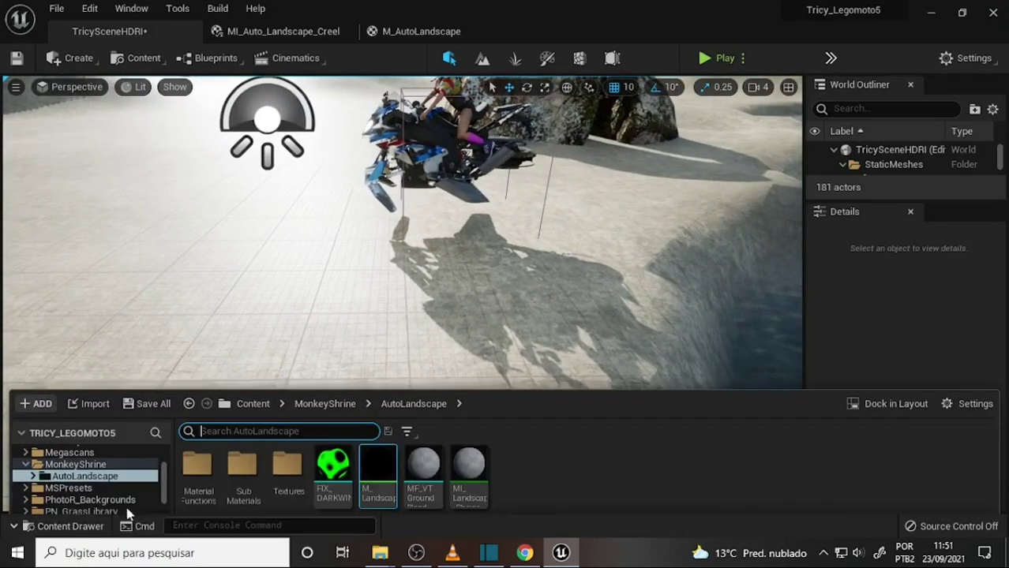
mouse_move(377, 461)
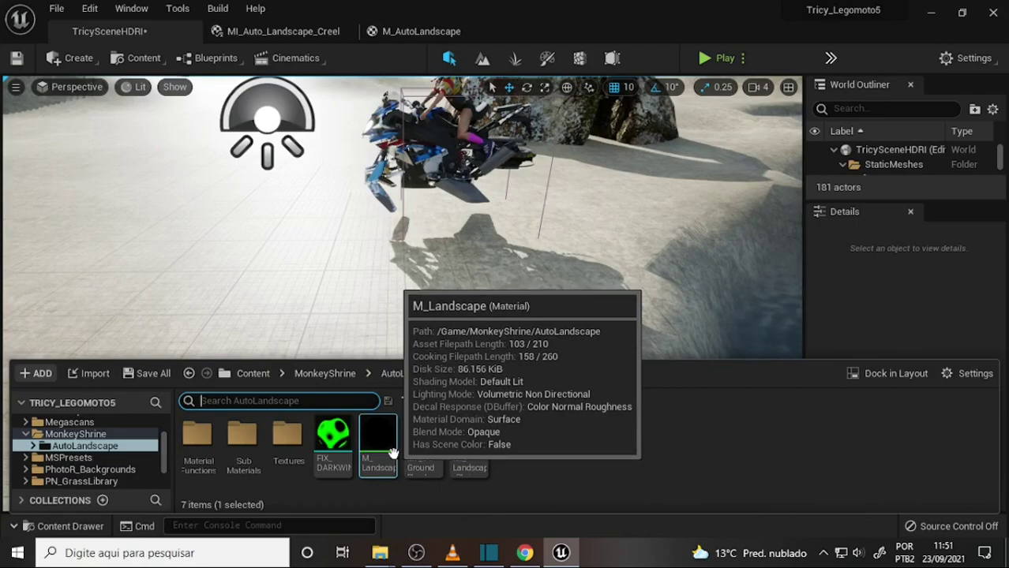
right_click_drag(392, 332, 411, 300)
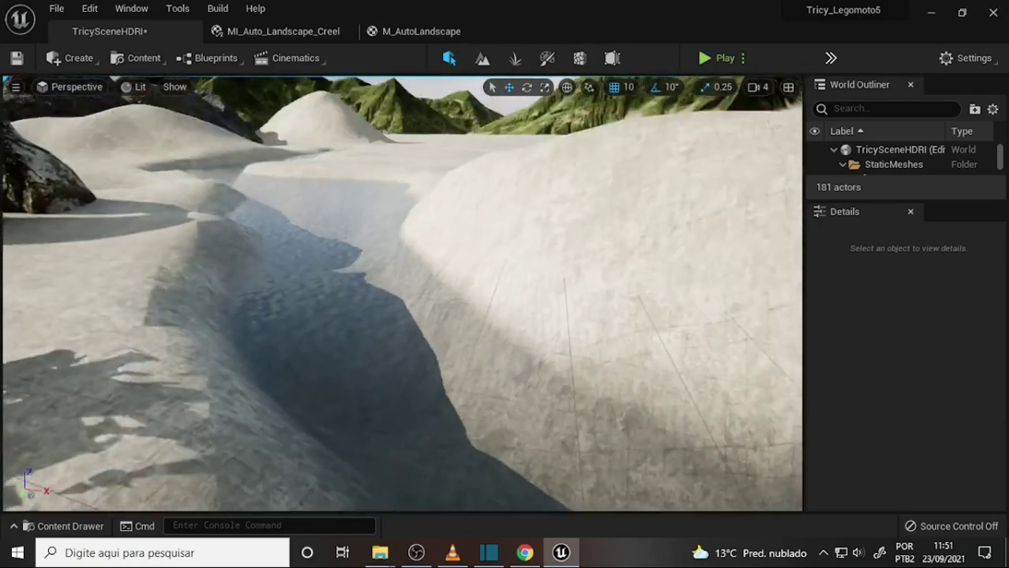
right_click_drag(586, 228, 586, 228)
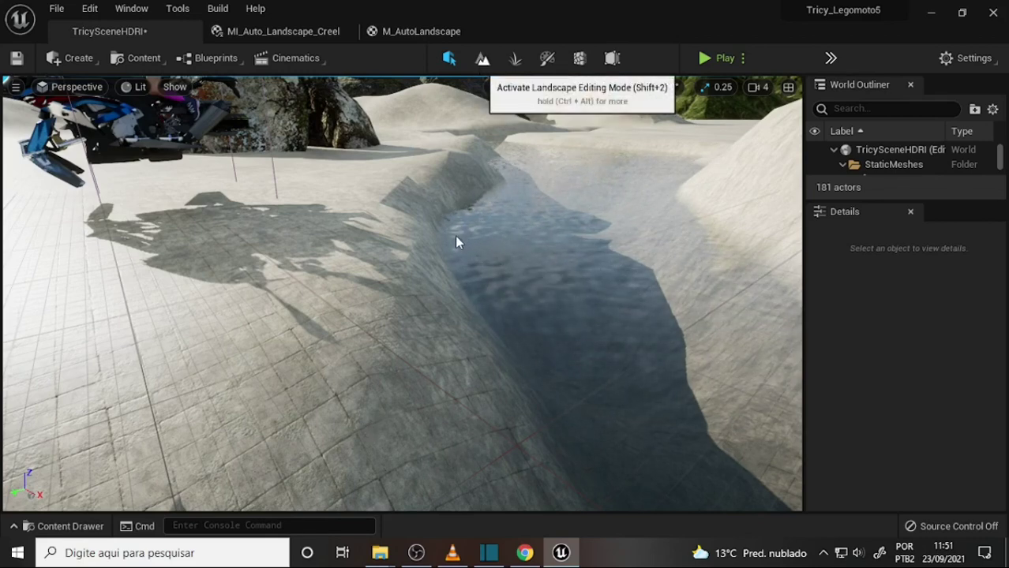
- In Landscape mode, raise the ground beside the creek water
key("shift+2")
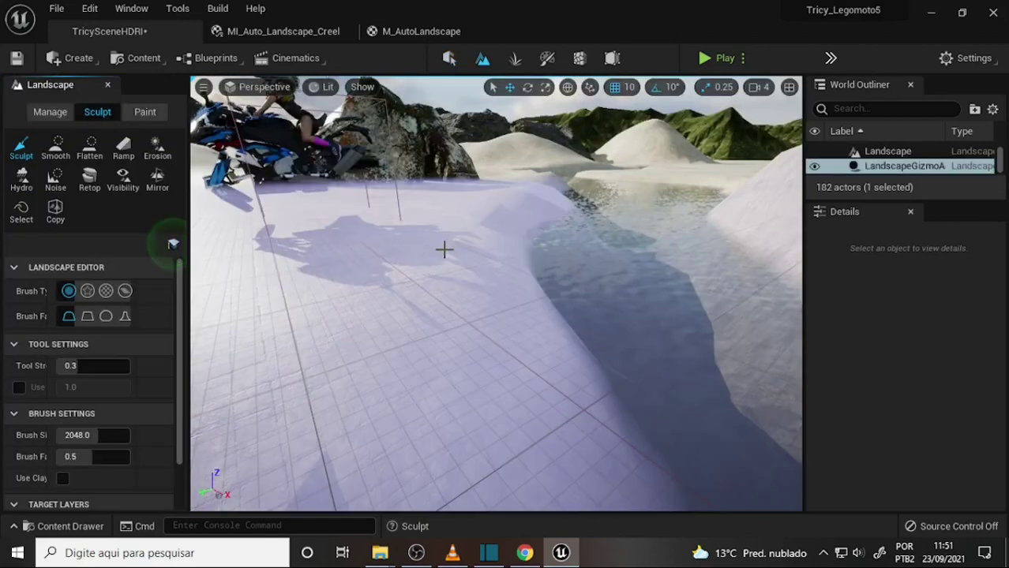
left_click(408, 307)
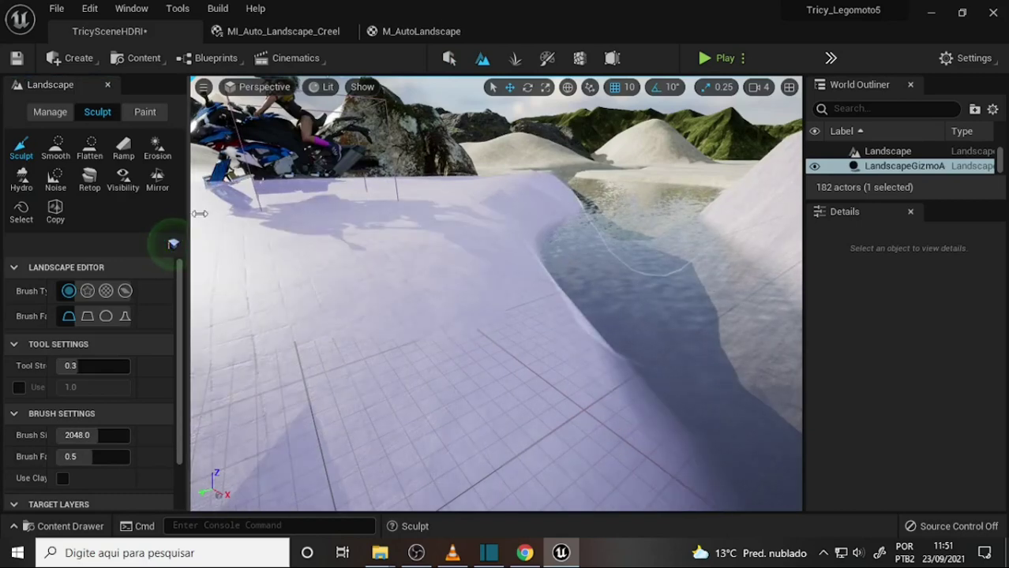
mouse_move(187, 223)
left_mouse_down()
mouse_move(338, 219)
mouse_move(314, 219)
left_mouse_up()
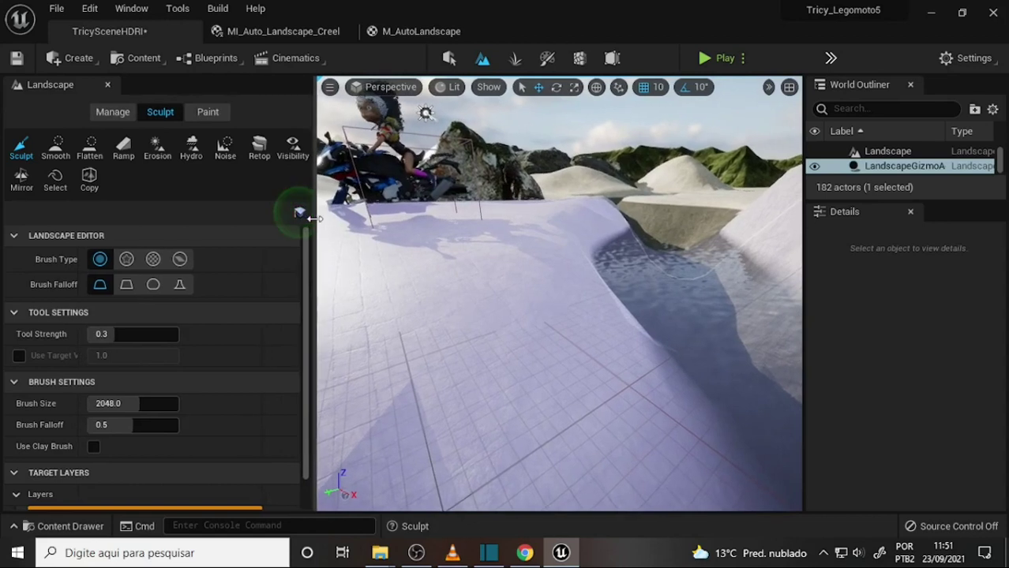
- Select the Material_Blend paint layer, then view the M_AutoLandscape material graph
left_click(208, 112)
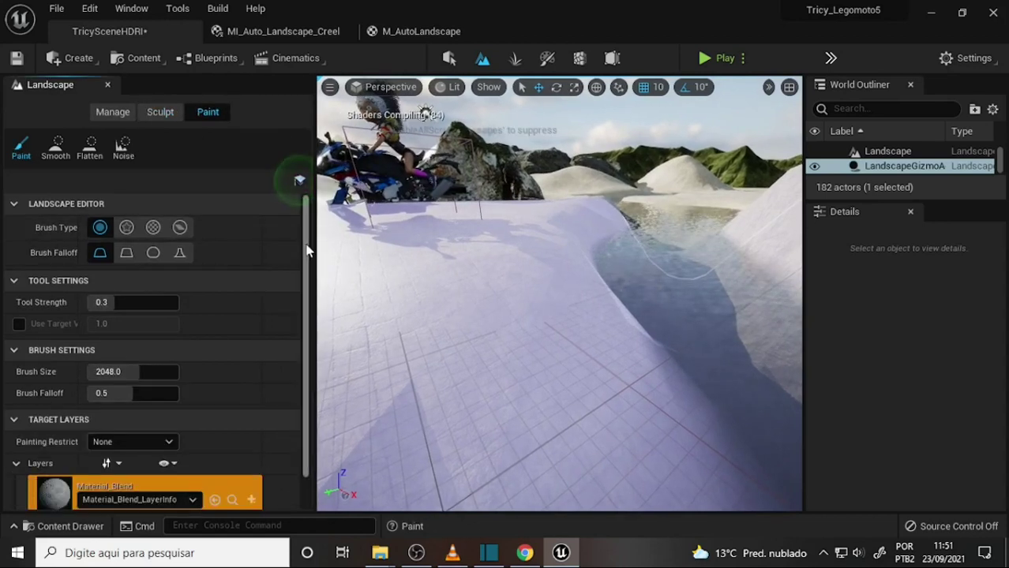
left_click_drag(307, 247, 331, 401)
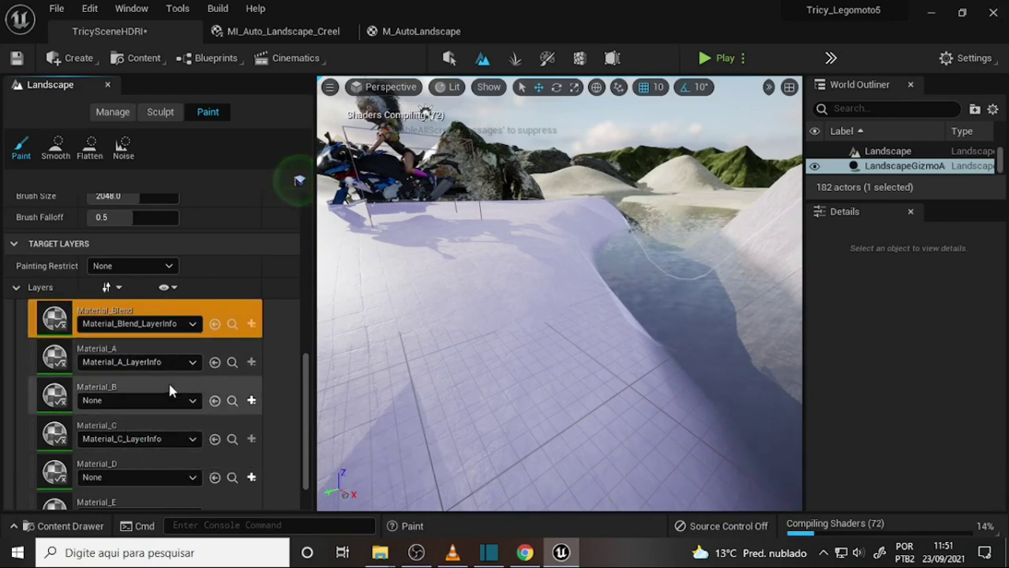
left_click(79, 317)
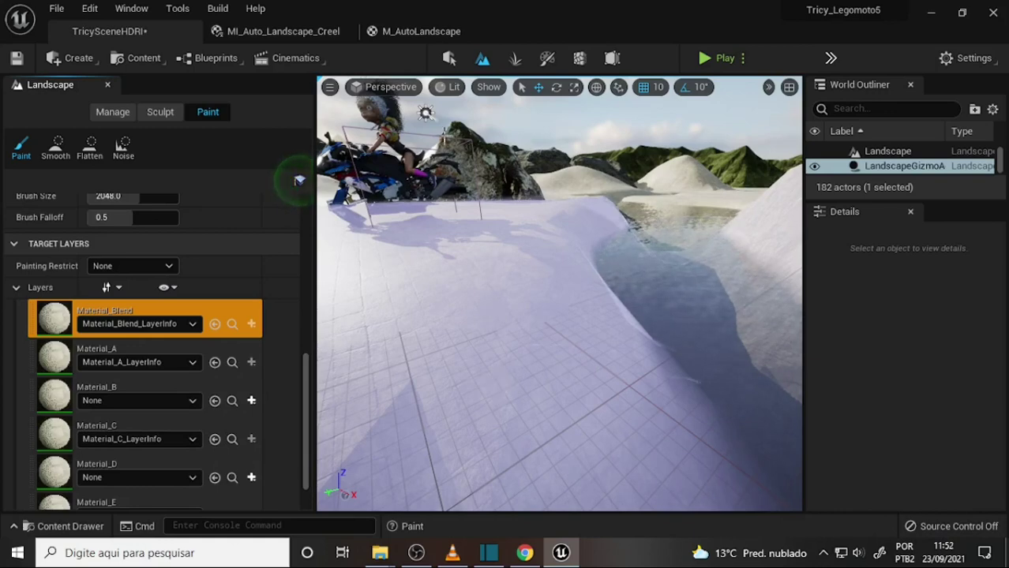
left_click(420, 31)
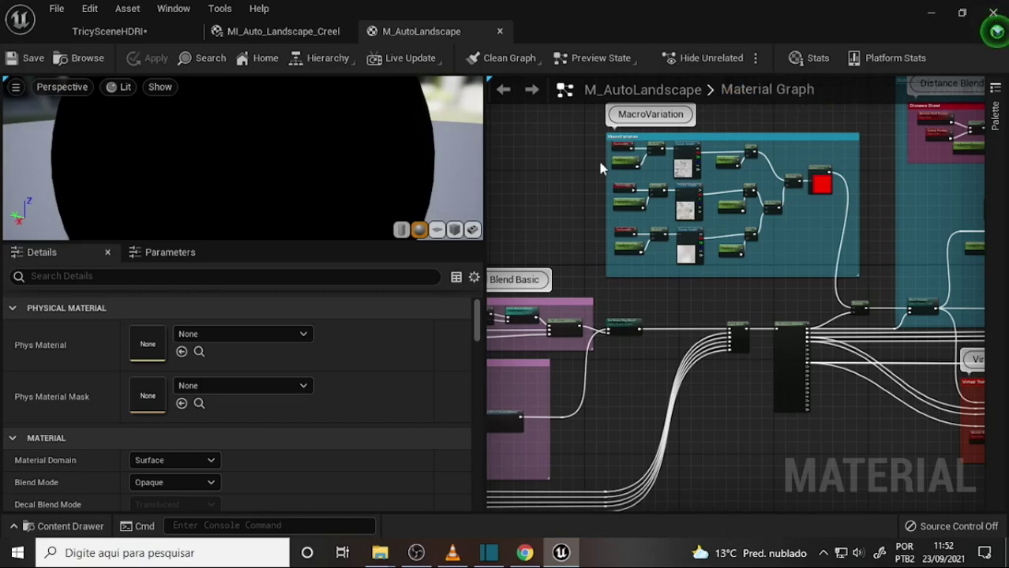
- Check the material node palette, recentre the graph on the output node, and save M_AutoLandscape
scroll(560, 173, "down", 5)
scroll(559, 174, "up", 1)
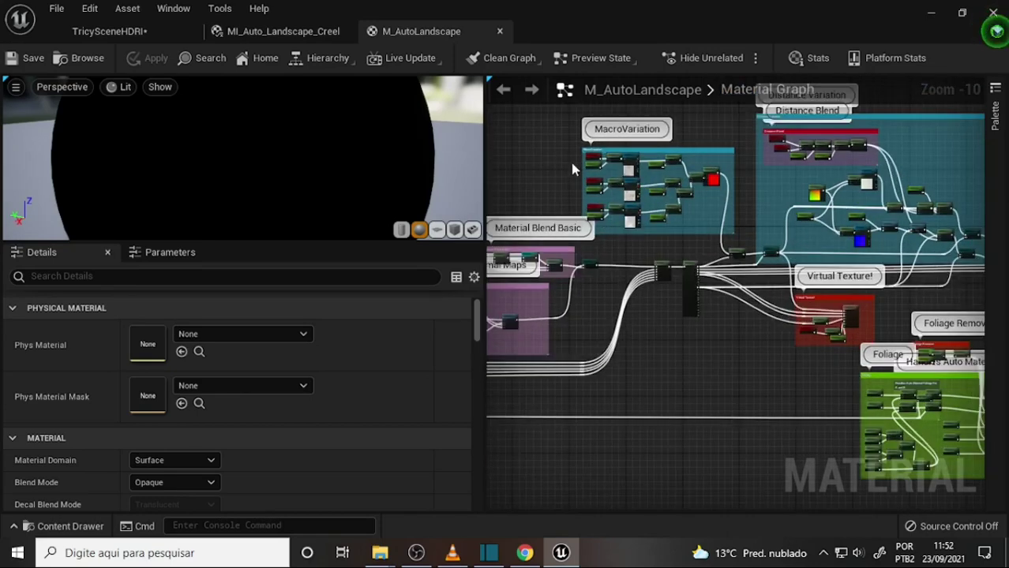
left_click(996, 118)
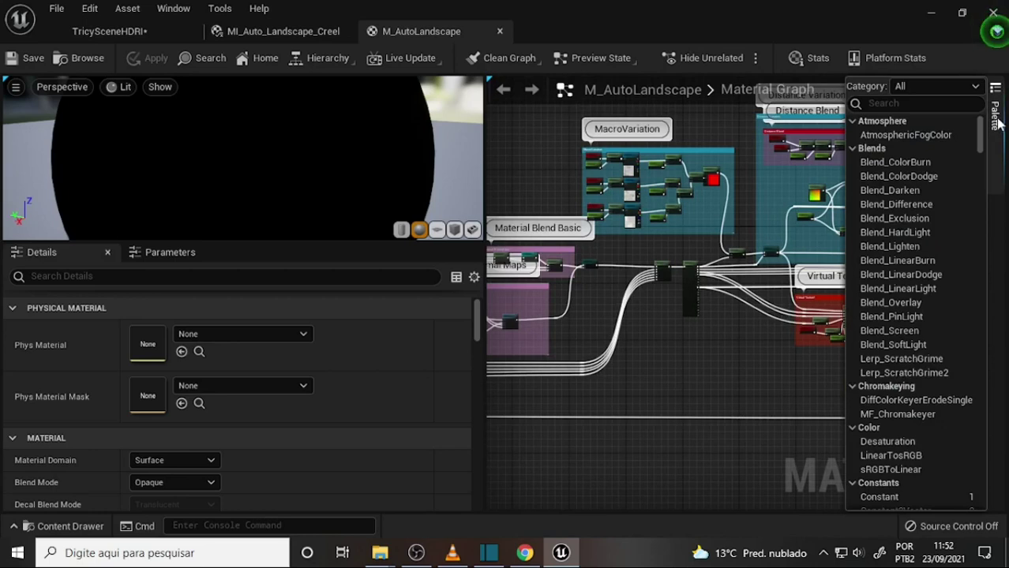
left_click(997, 120)
left_click(994, 95)
left_click(994, 93)
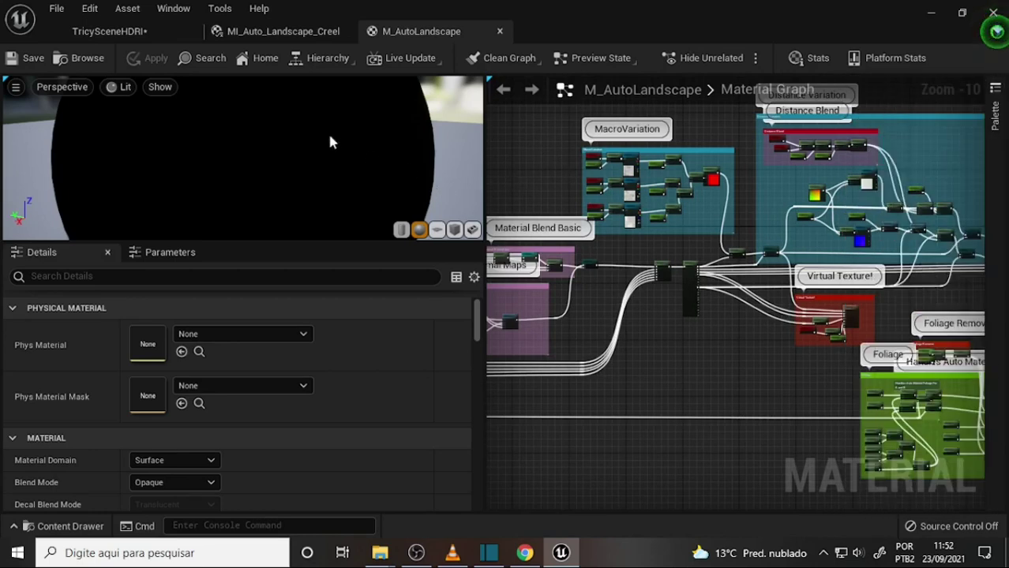
left_click(240, 60)
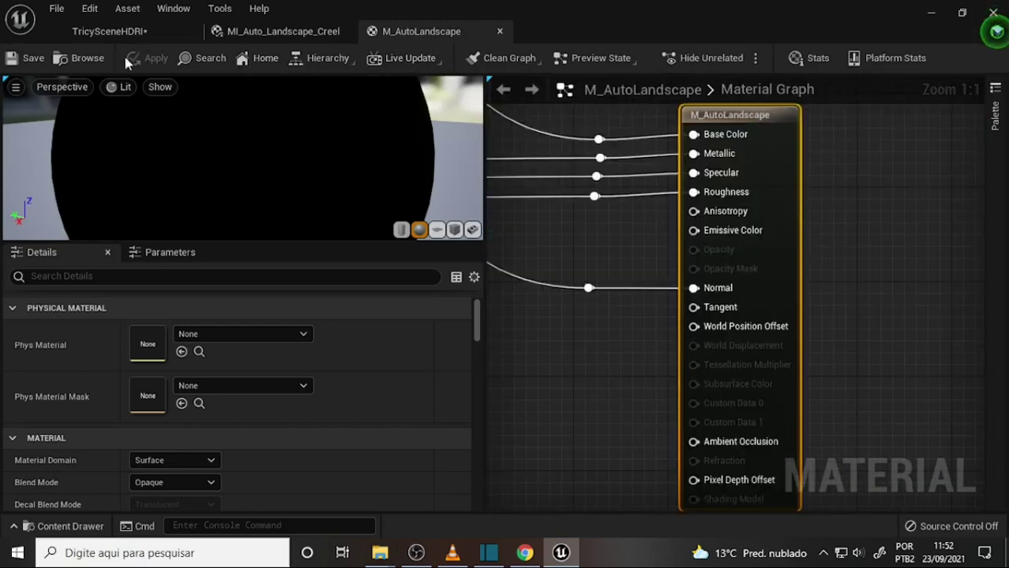
left_click(89, 60)
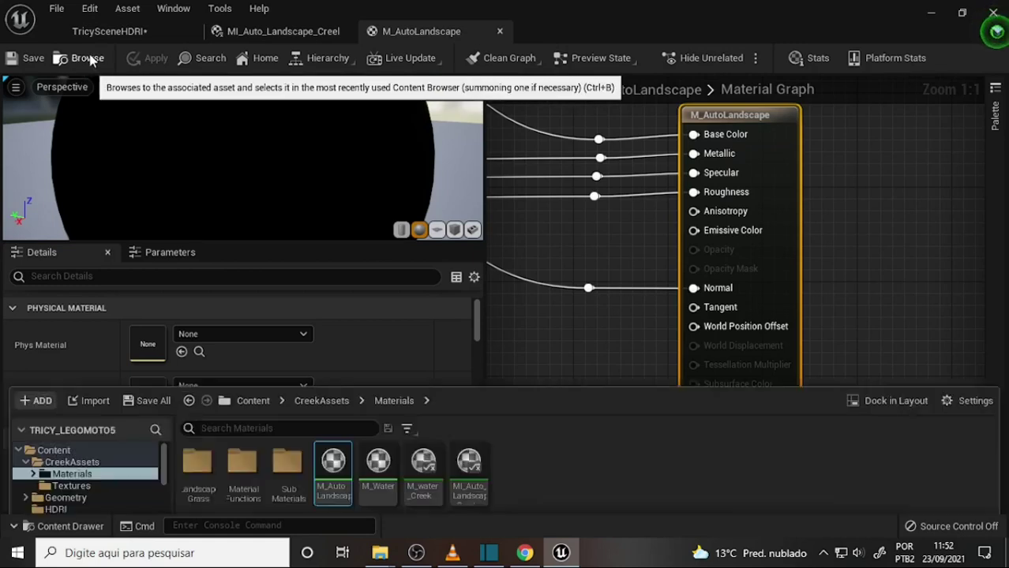
left_click(29, 58)
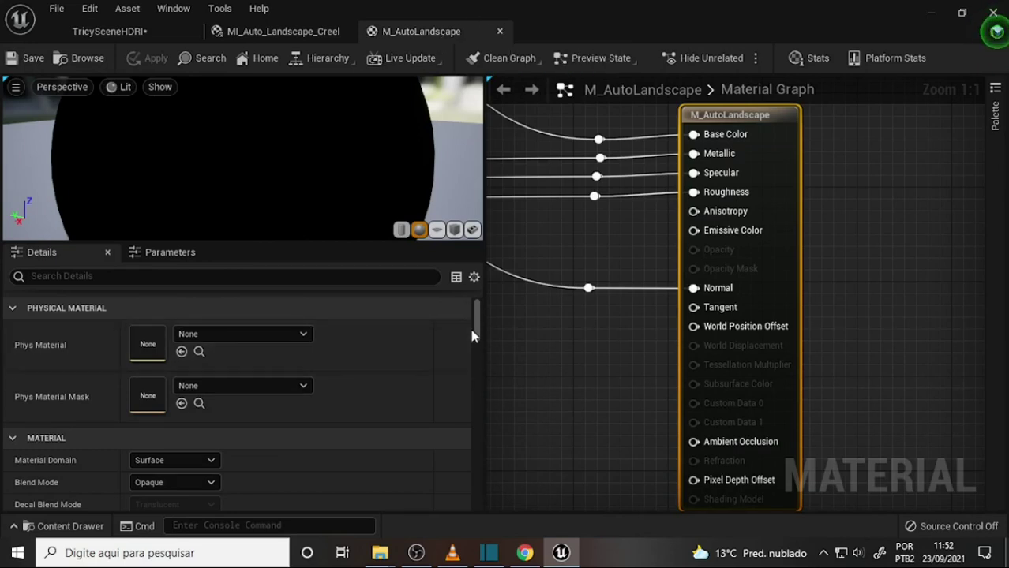
- Close the M_AutoLandscape material editor and return to the TricySceneHDRI level
left_click_drag(477, 319, 464, 330)
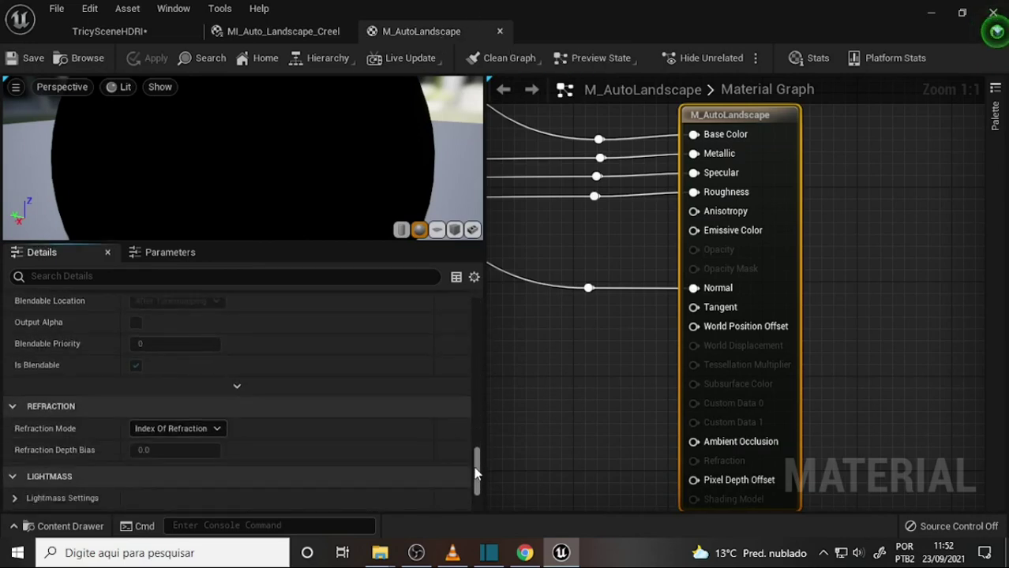
scroll(462, 330, "up", 2)
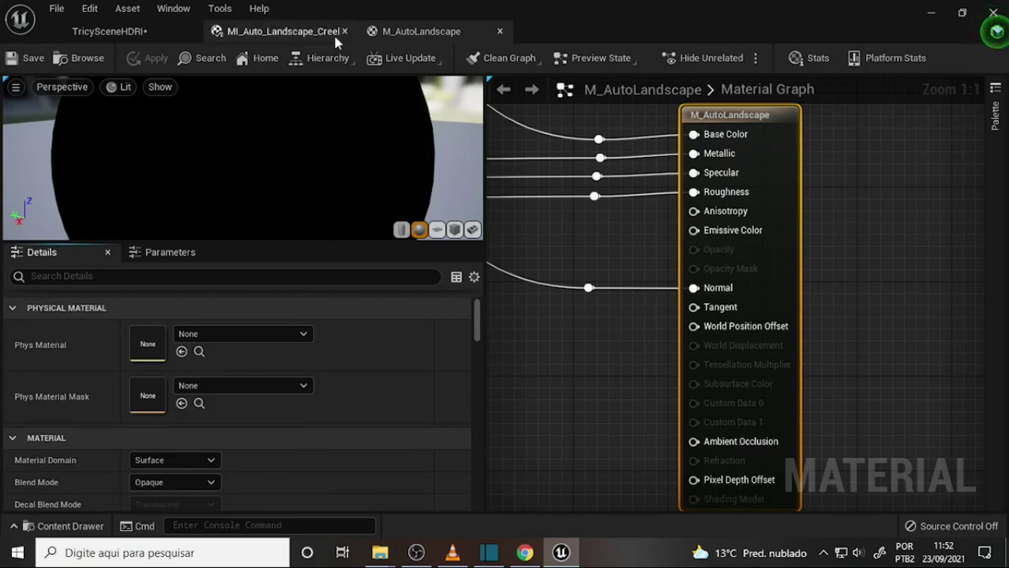
left_click(277, 31)
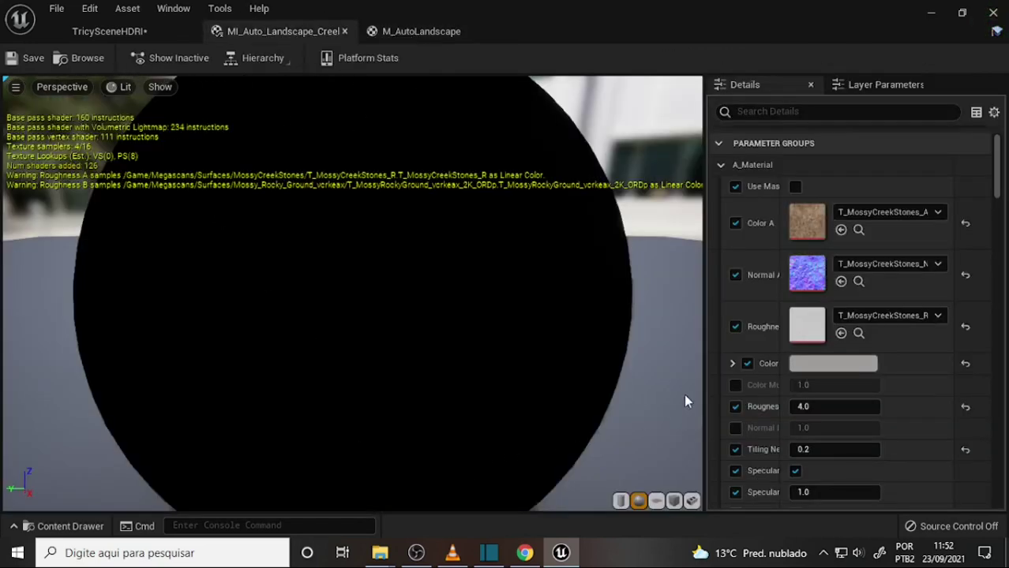
left_click(405, 32)
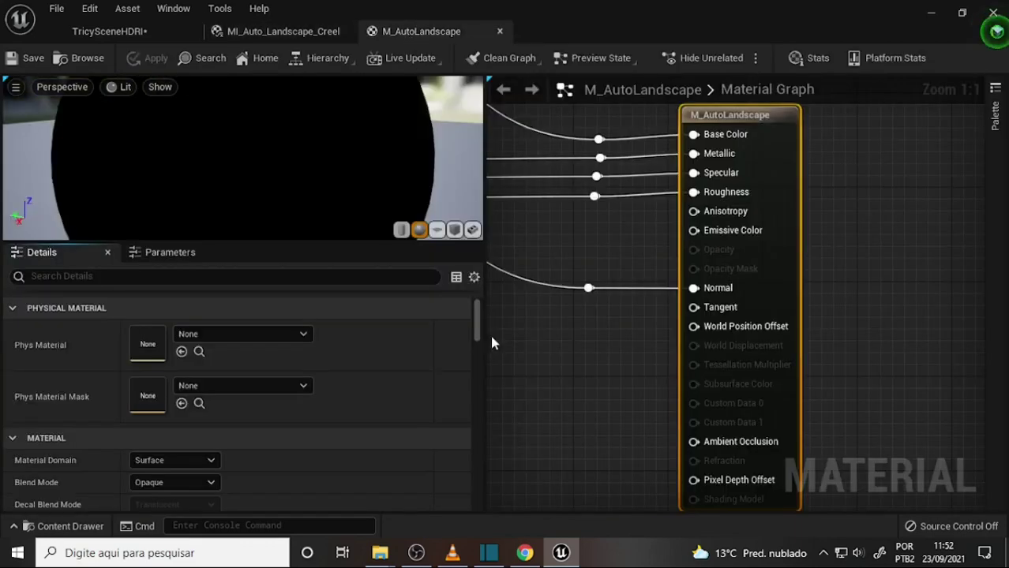
left_click(499, 33)
left_click(128, 33)
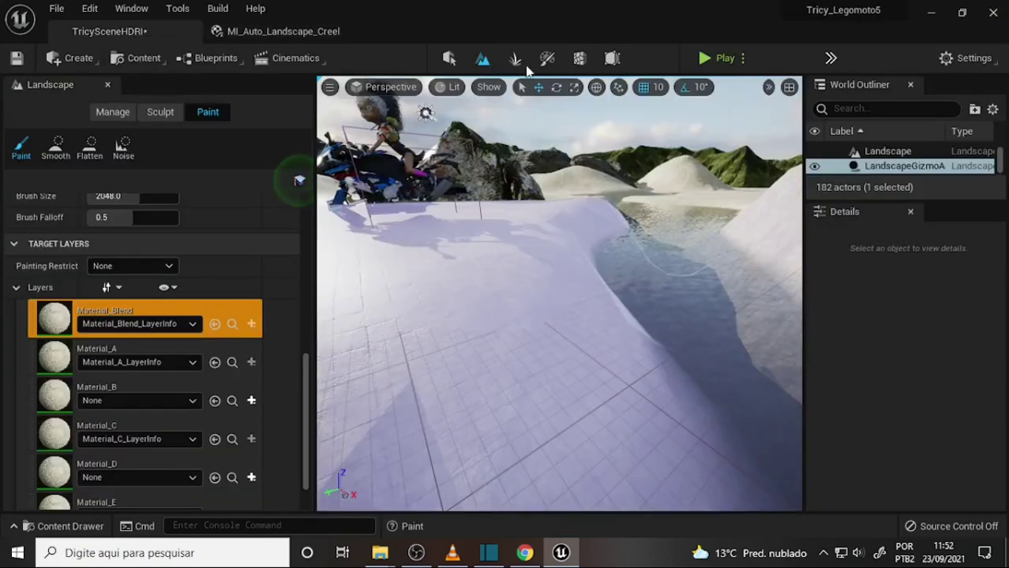
- Exit Landscape mode and browse to the MonkeyShrine/AutoLandscape folder in the Content Drawer
left_click(449, 60)
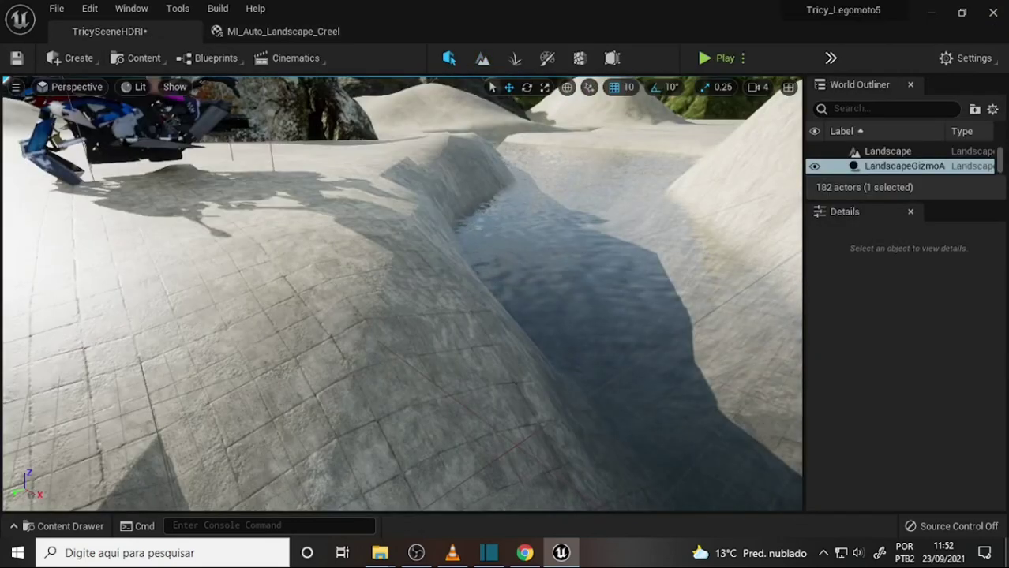
left_click(67, 526)
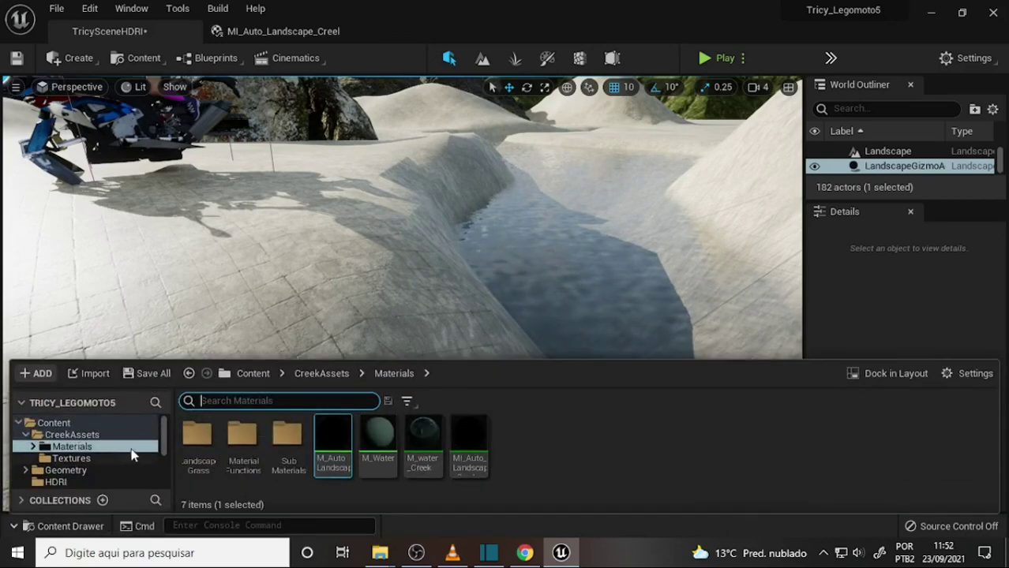
left_click_drag(162, 429, 164, 452)
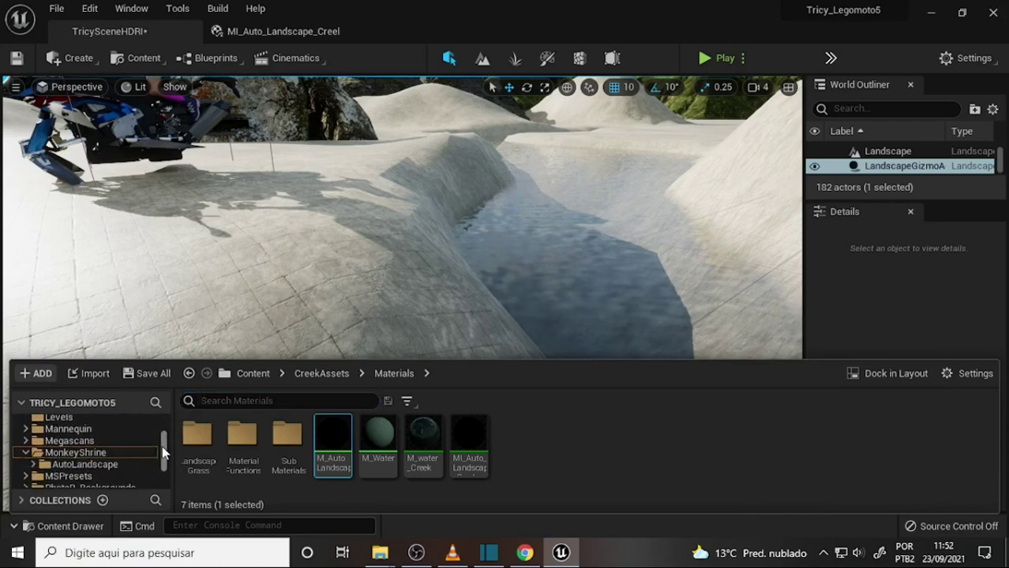
left_click(81, 454)
left_click(87, 465)
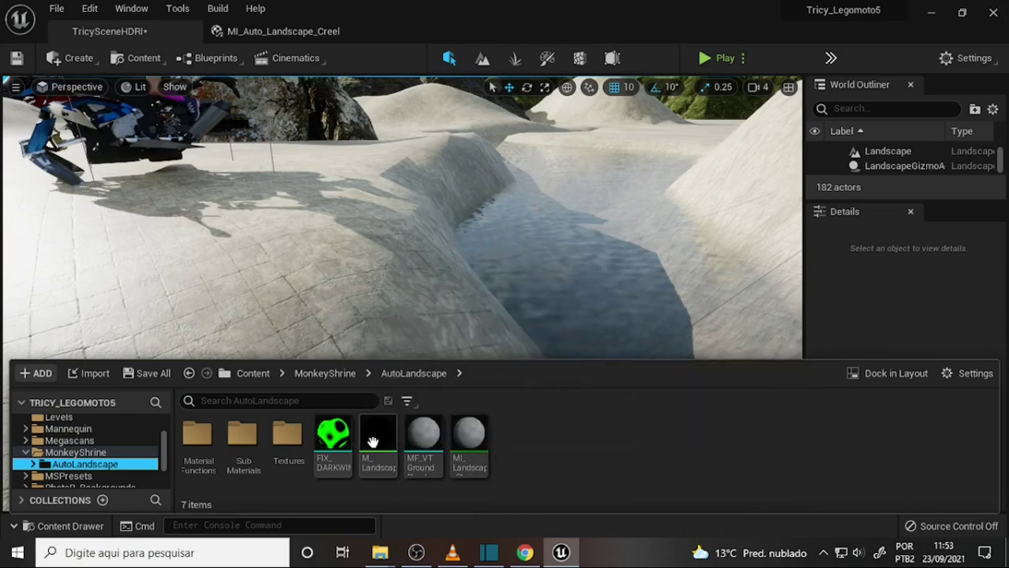
- Duplicate M_Landscape as M_Landscape1 and open the copy in the material editor
mouse_move(373, 442)
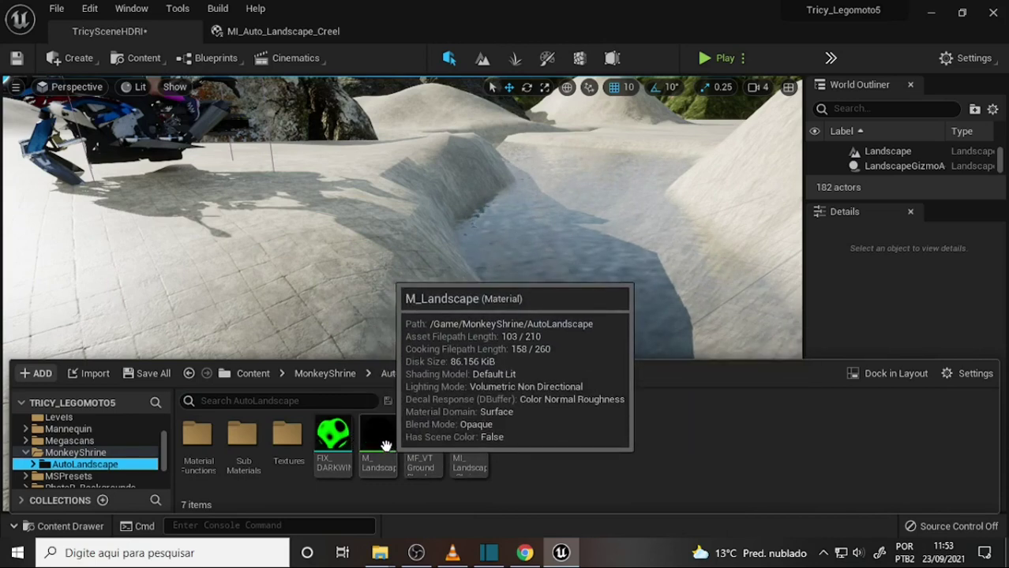
right_click(379, 439)
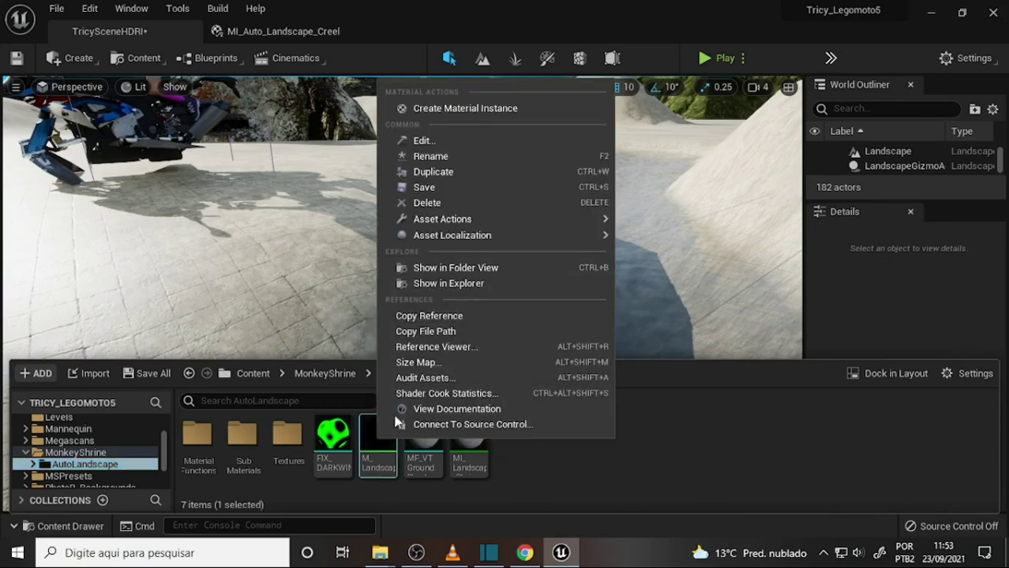
left_click(433, 171)
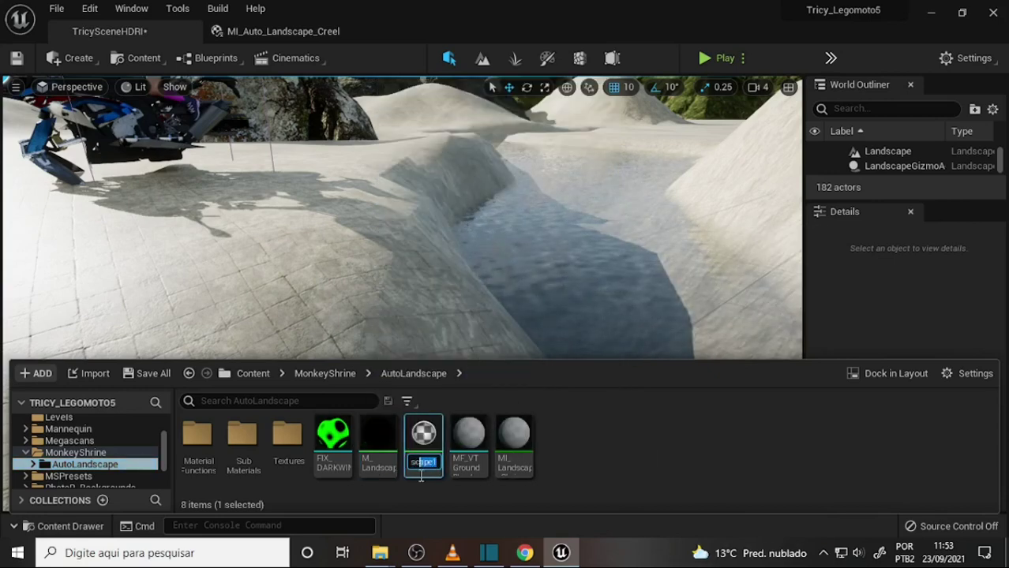
key("Return")
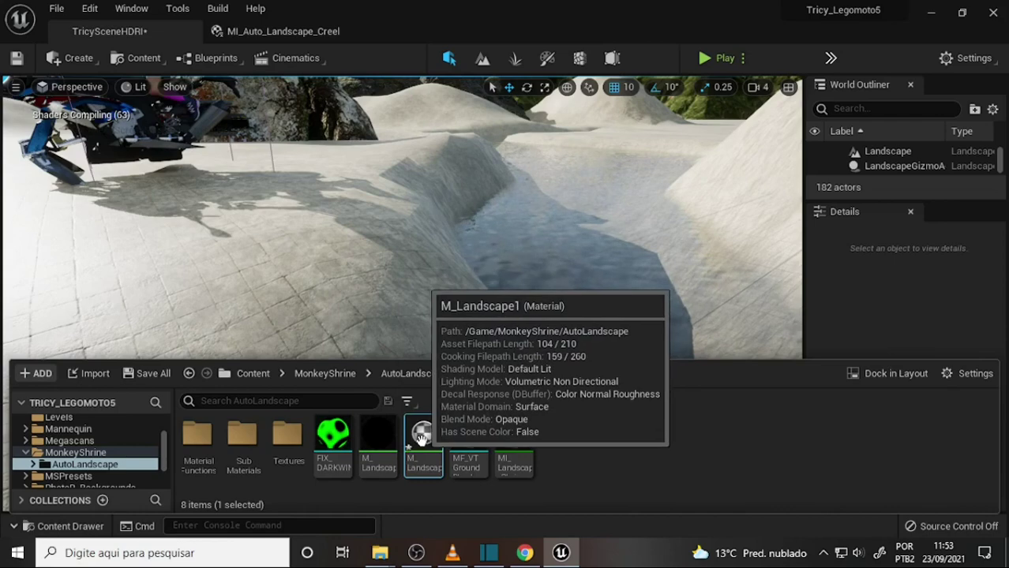
double_click(423, 437)
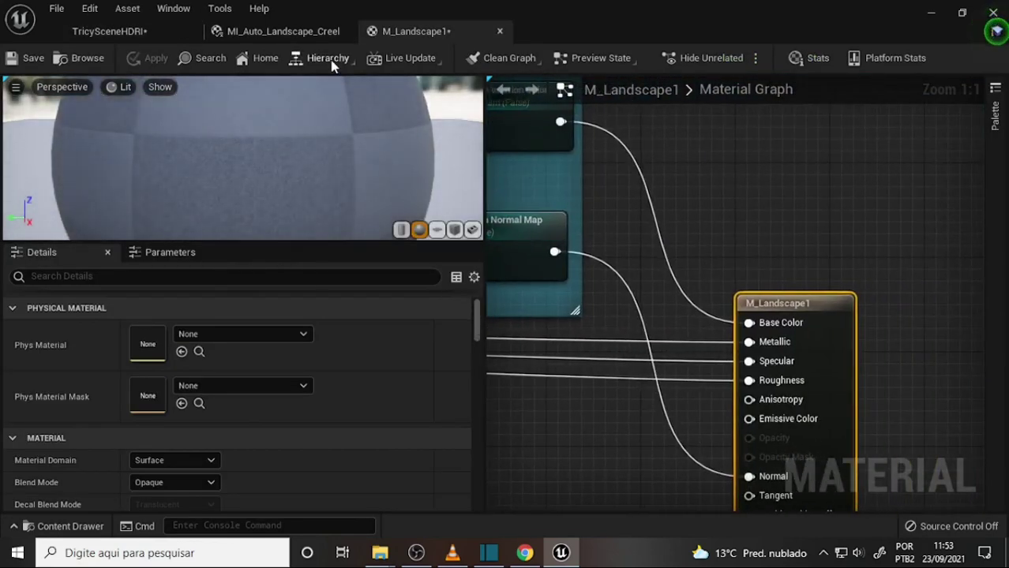
- Check M_Landscape1's instance list and normal map switch node, then switch to OBS Studio
left_click(330, 61)
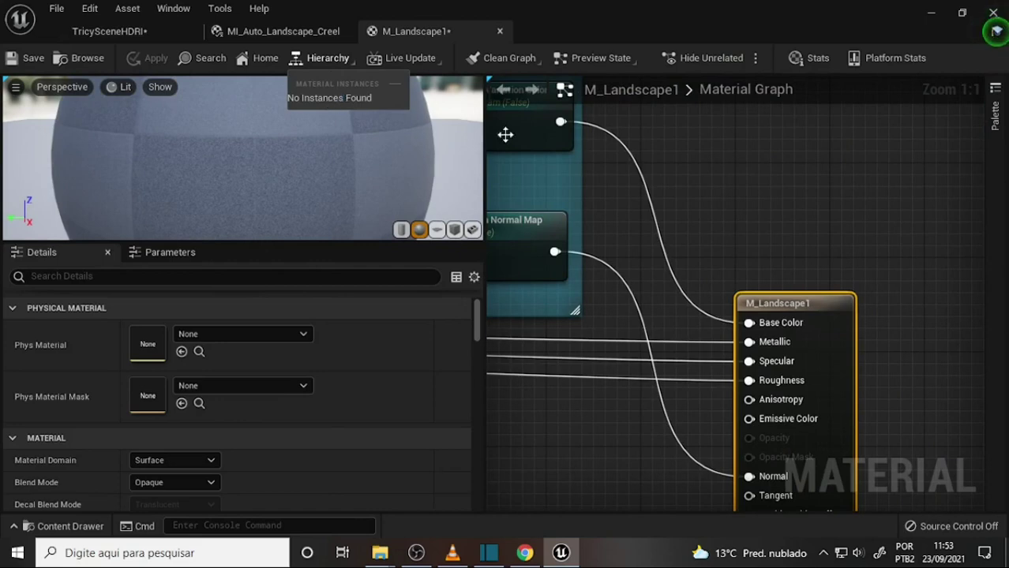
left_click(265, 58)
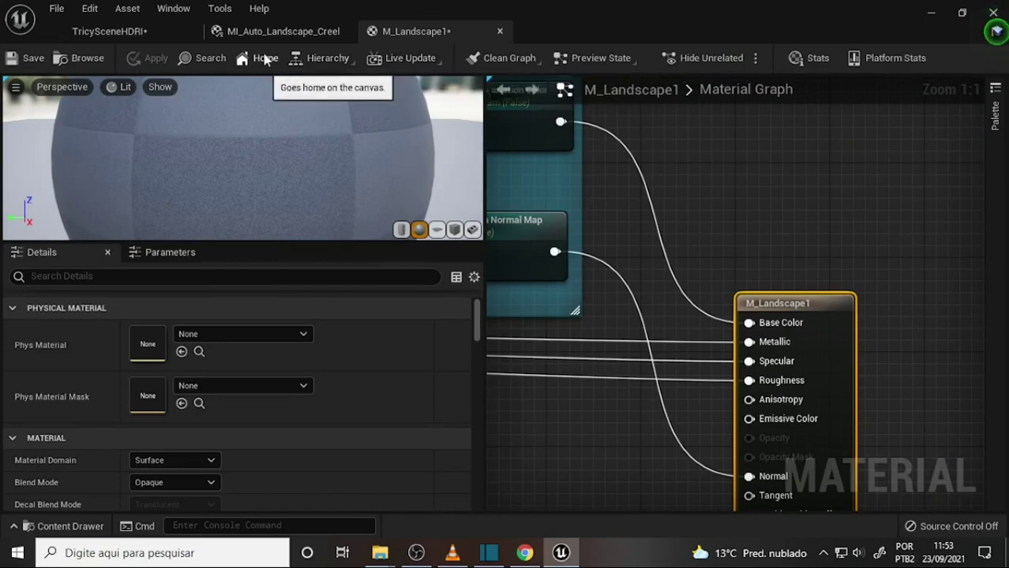
left_click(266, 58)
right_click_drag(581, 252, 705, 353)
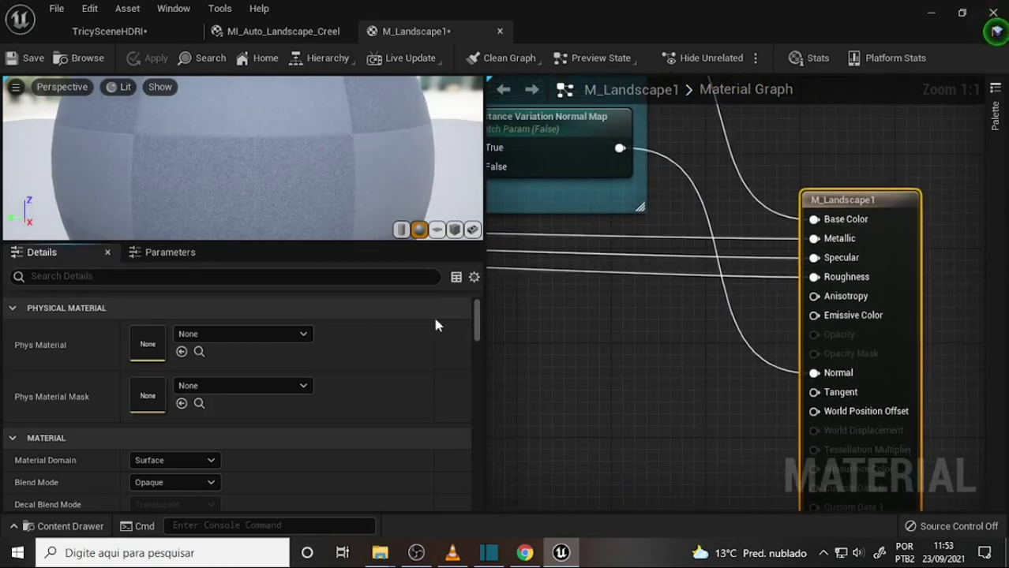
mouse_move(479, 310)
left_mouse_down()
mouse_move(480, 403)
mouse_move(473, 338)
left_mouse_up()
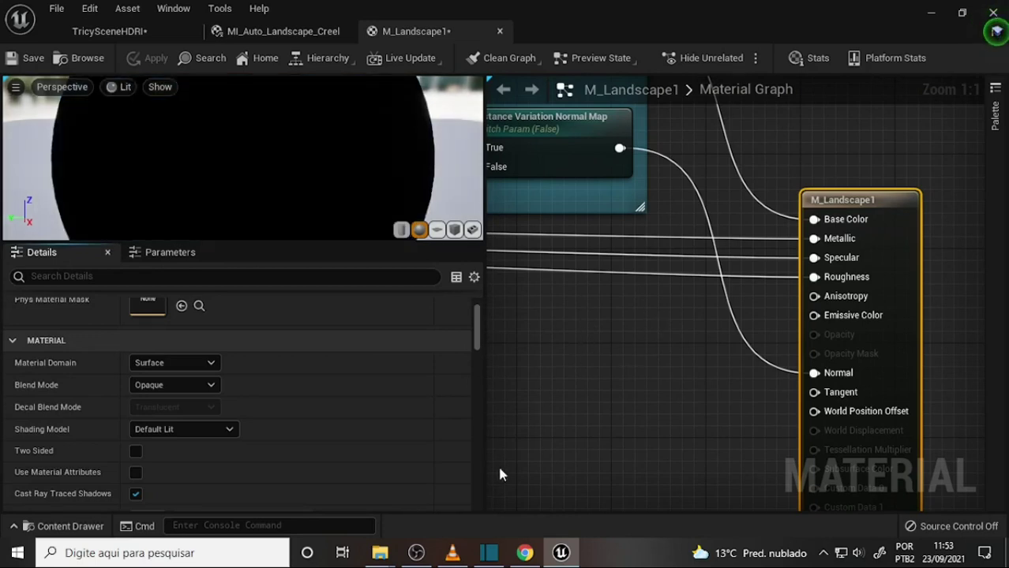
left_click(416, 552)
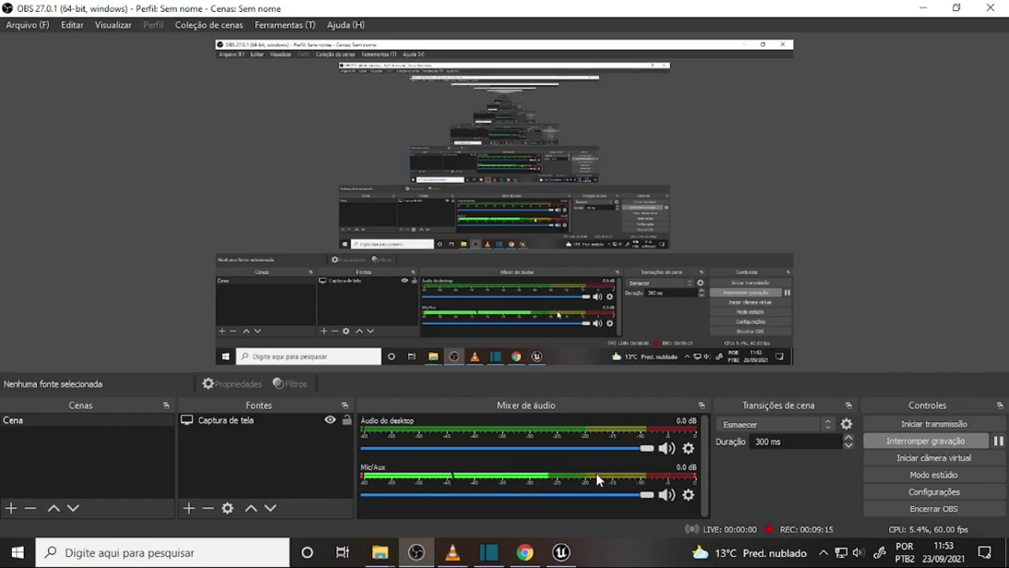